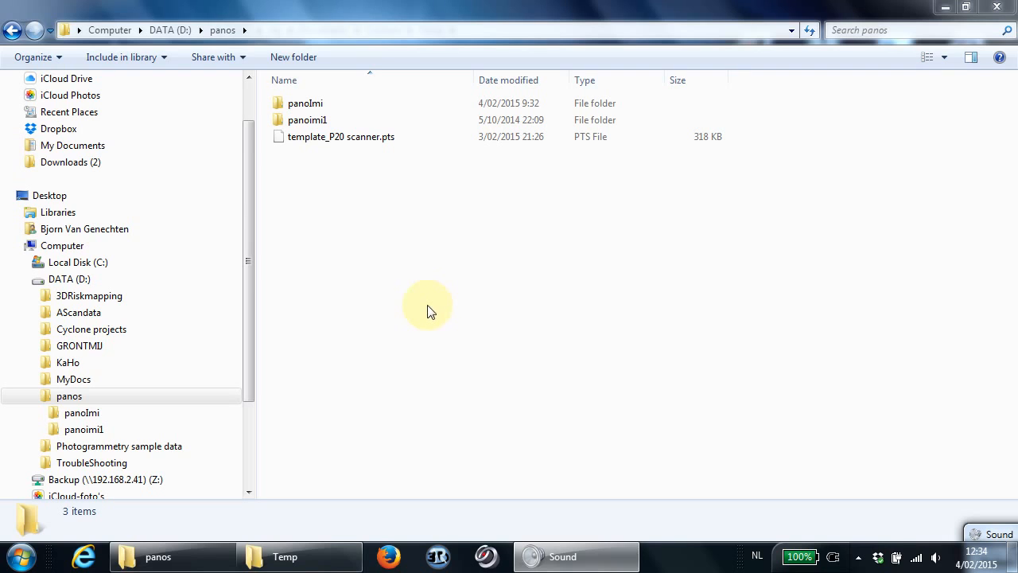
# - Open the la louviere folder inside AScandata on the DATA (D:) drive and look over its subfolders
pyautogui.click(76, 263)
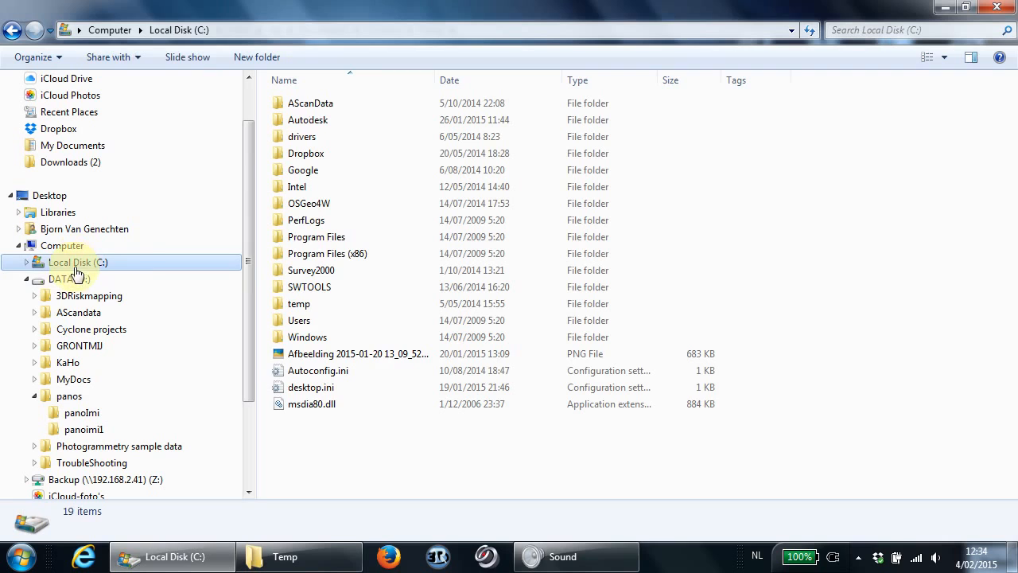
pyautogui.click(123, 278)
pyautogui.doubleClick(301, 119)
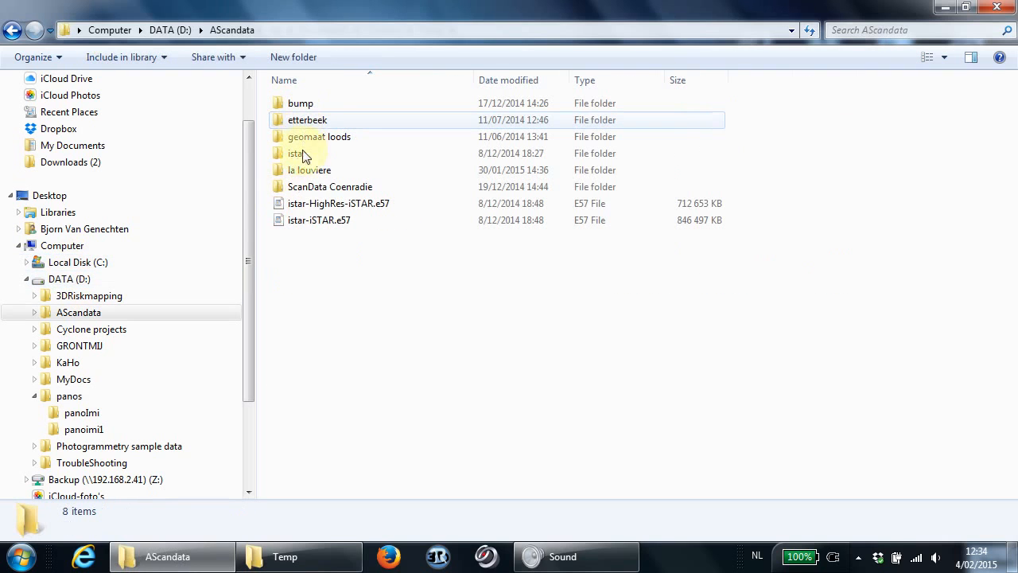
pyautogui.doubleClick(300, 170)
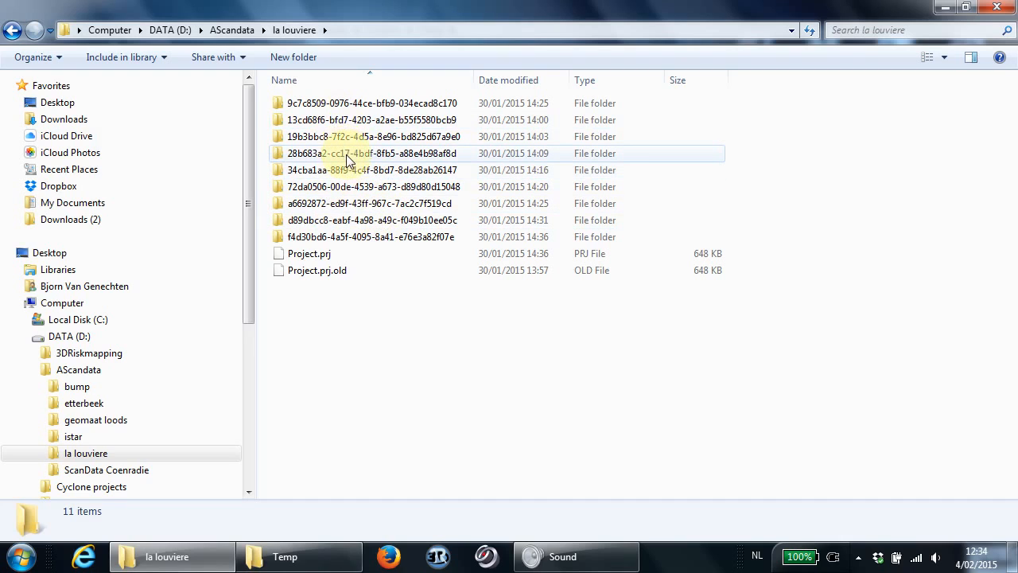
pyautogui.moveTo(346, 154)
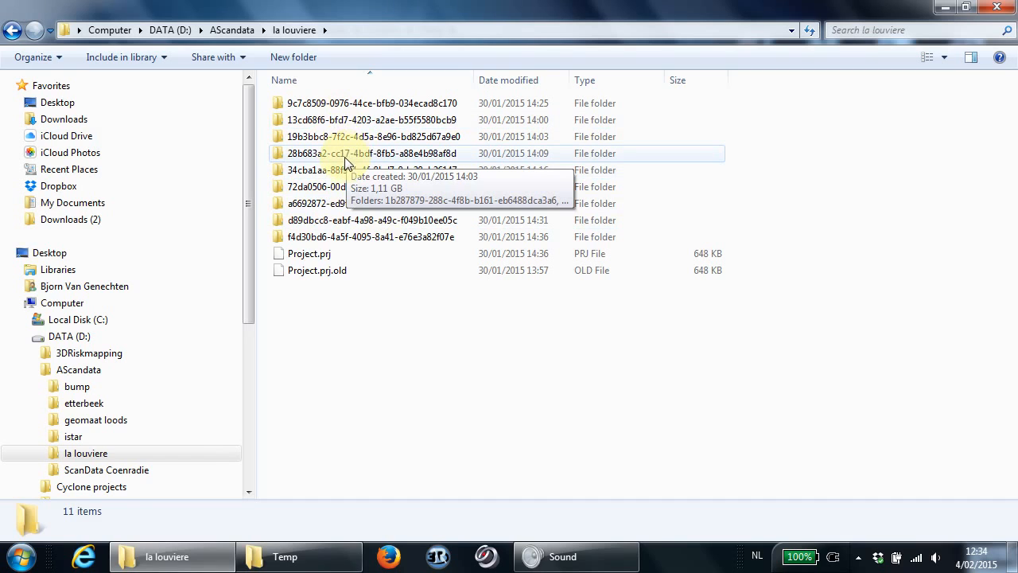
pyautogui.moveTo(343, 172)
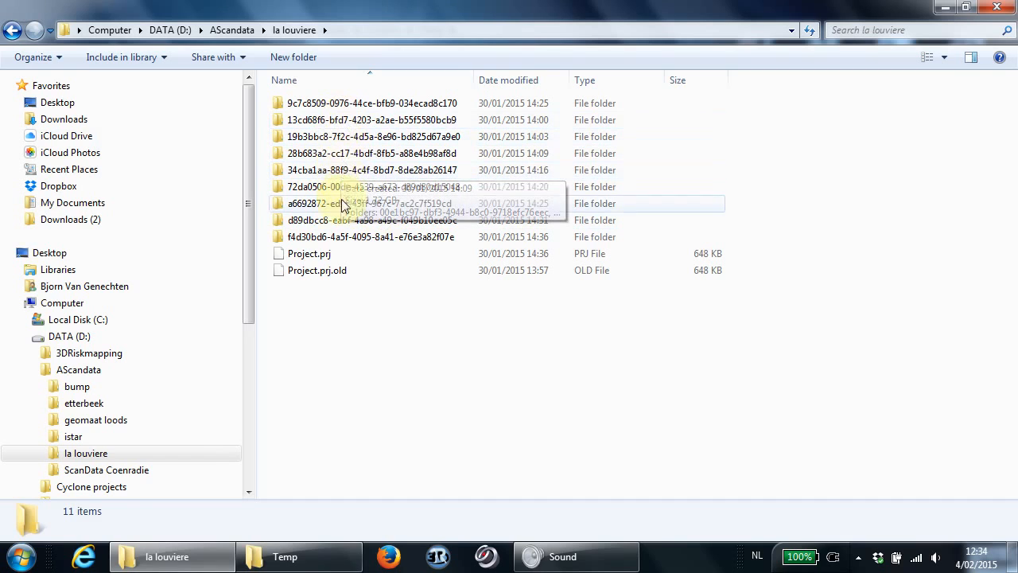
# - Inspect the contents of the first scan subfolders inside folder 72da0506-00de-4539-a673-d89d80d15048
pyautogui.doubleClick(332, 187)
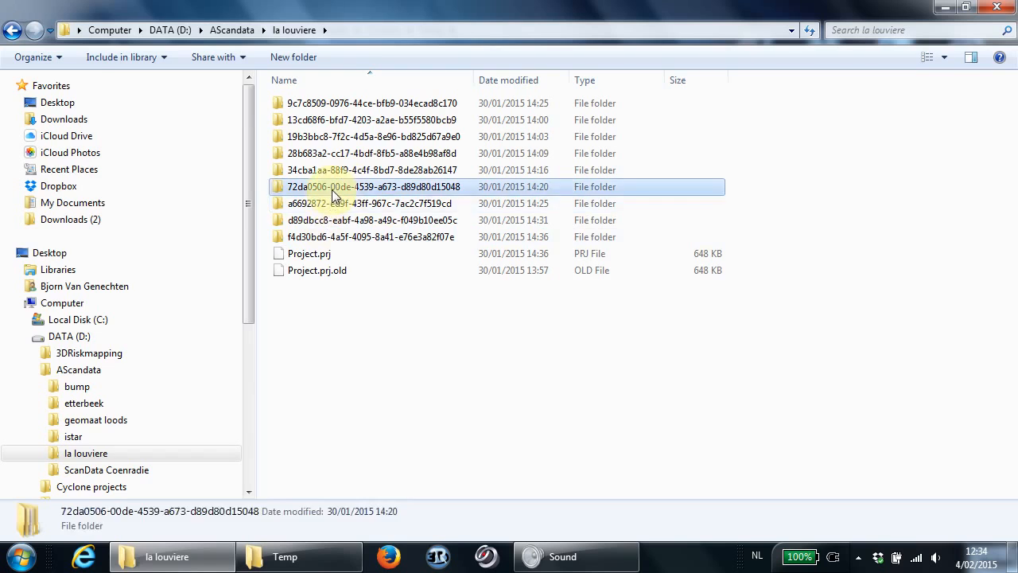
pyautogui.moveTo(249, 284); pyautogui.dragTo(249, 317)
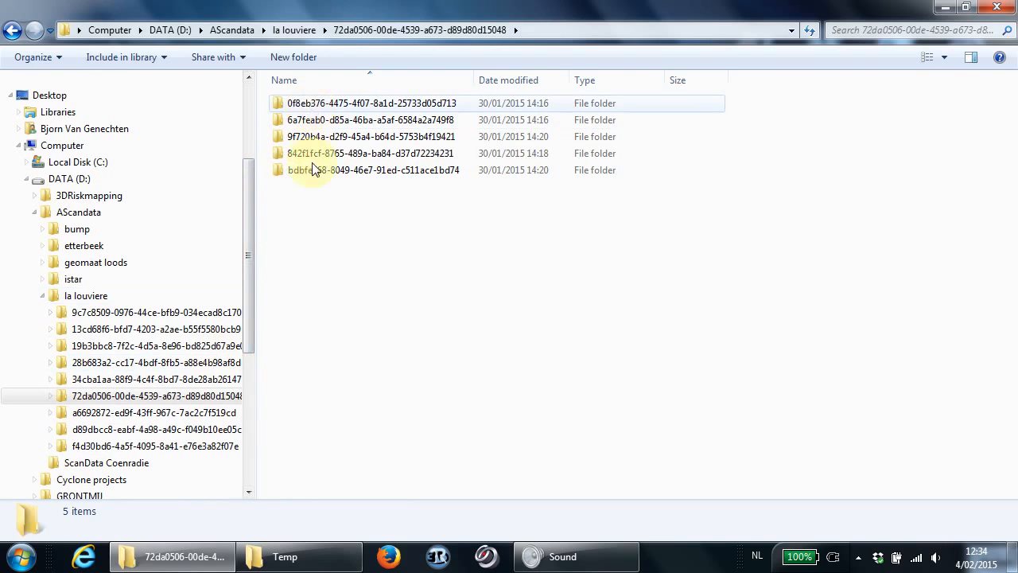
pyautogui.doubleClick(306, 105)
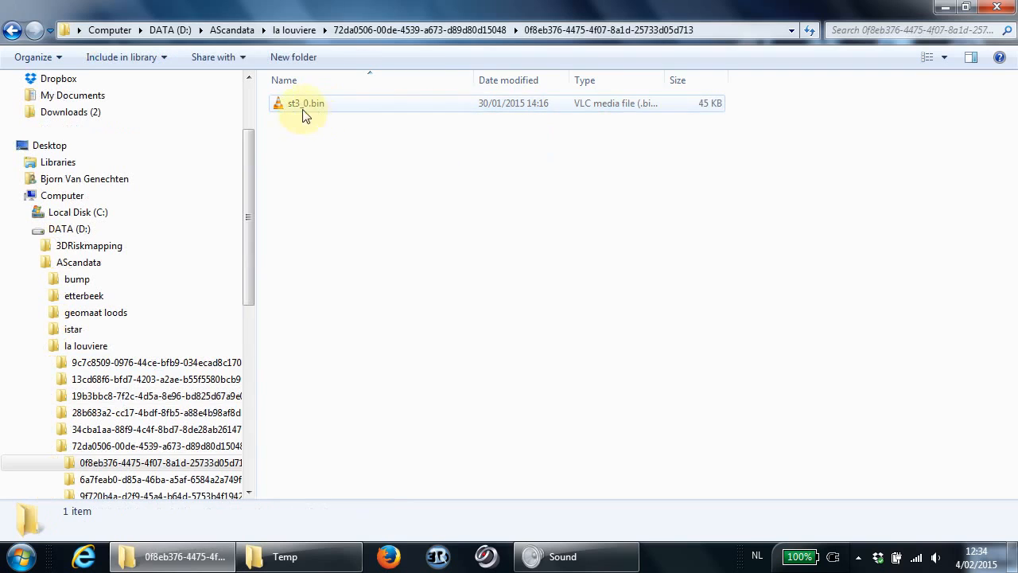
pyautogui.click(162, 482)
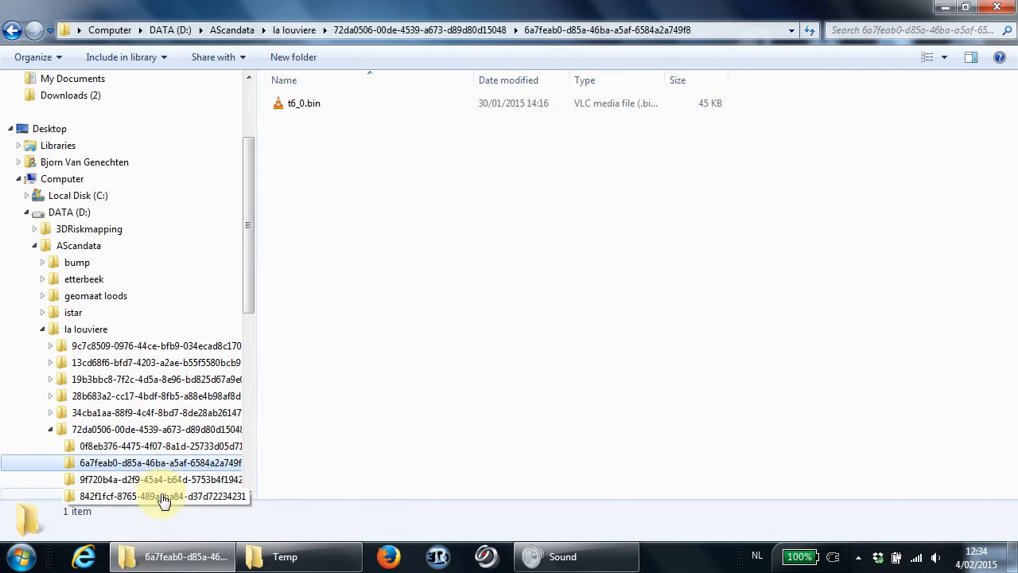
pyautogui.click(163, 493)
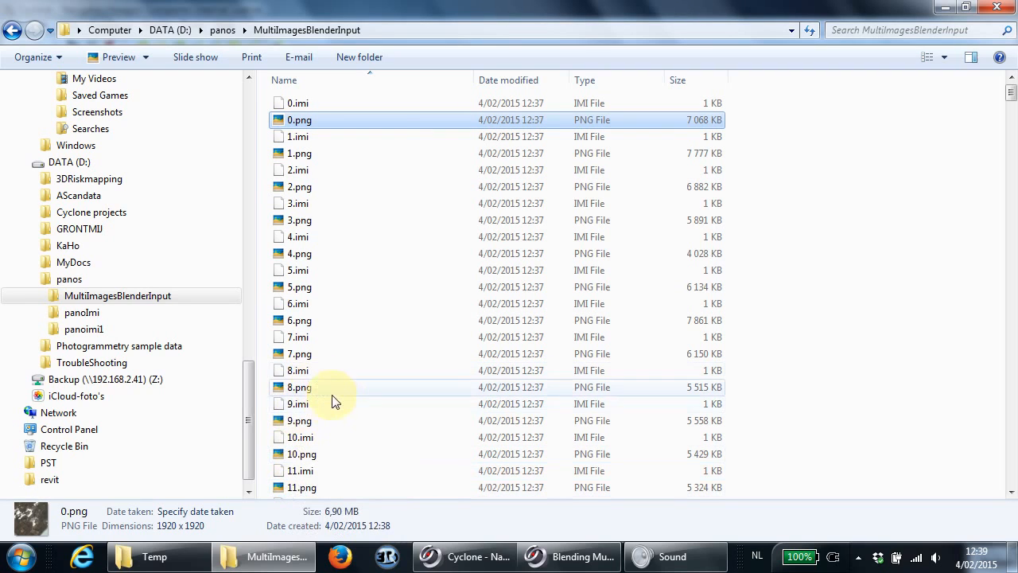
# - Switch to Firefox, search Google for "advanced renamer" and view the overview page of the Advanced Renamer website
pyautogui.click(298, 99)
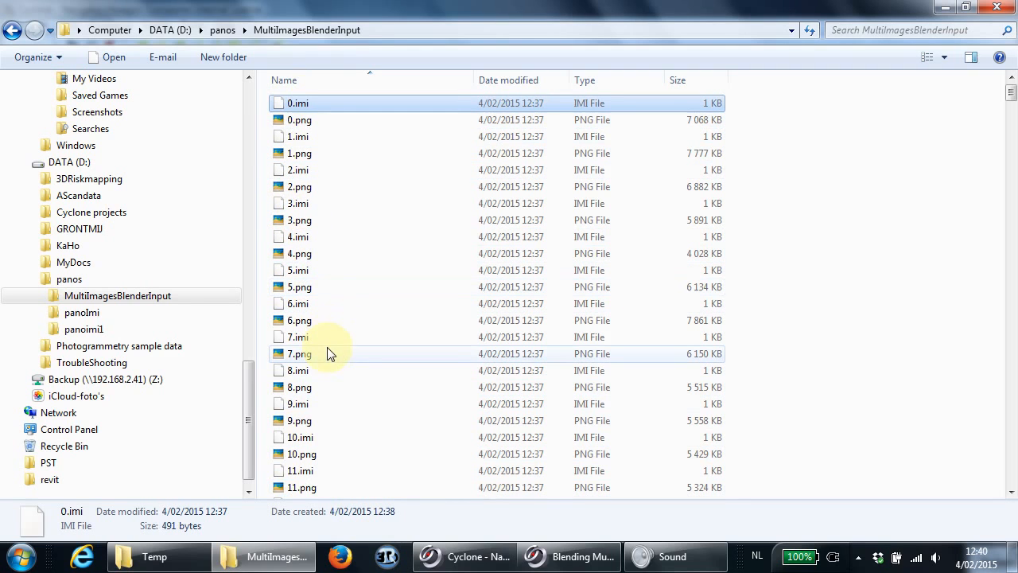
pyautogui.click(340, 559)
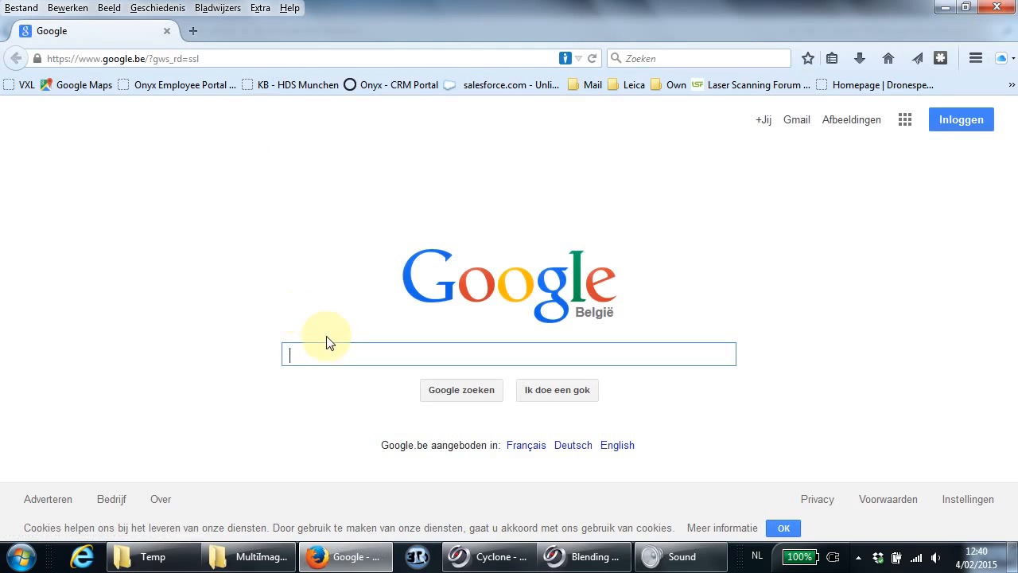
pyautogui.write('advan')
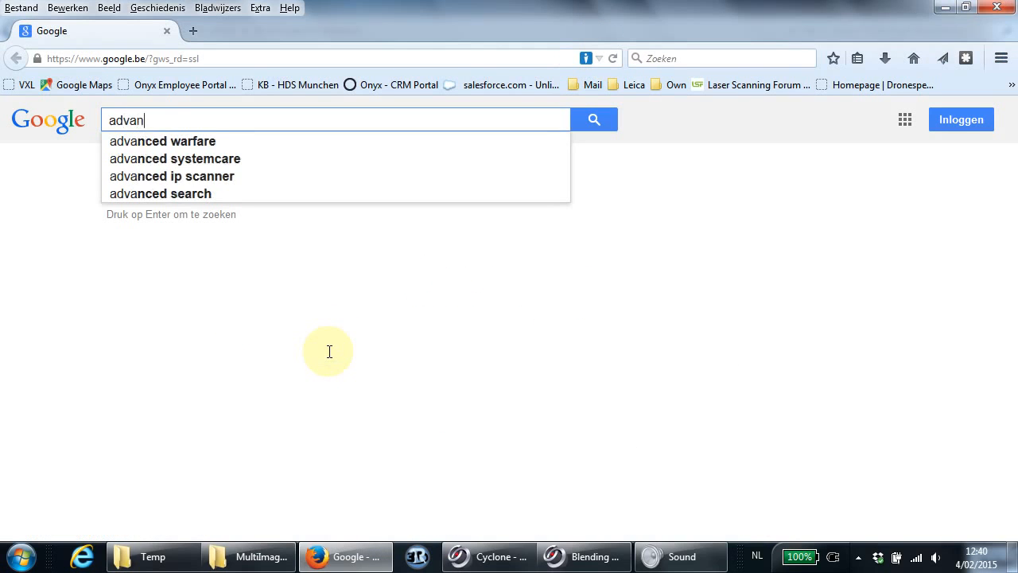
pyautogui.write('ced renamer')
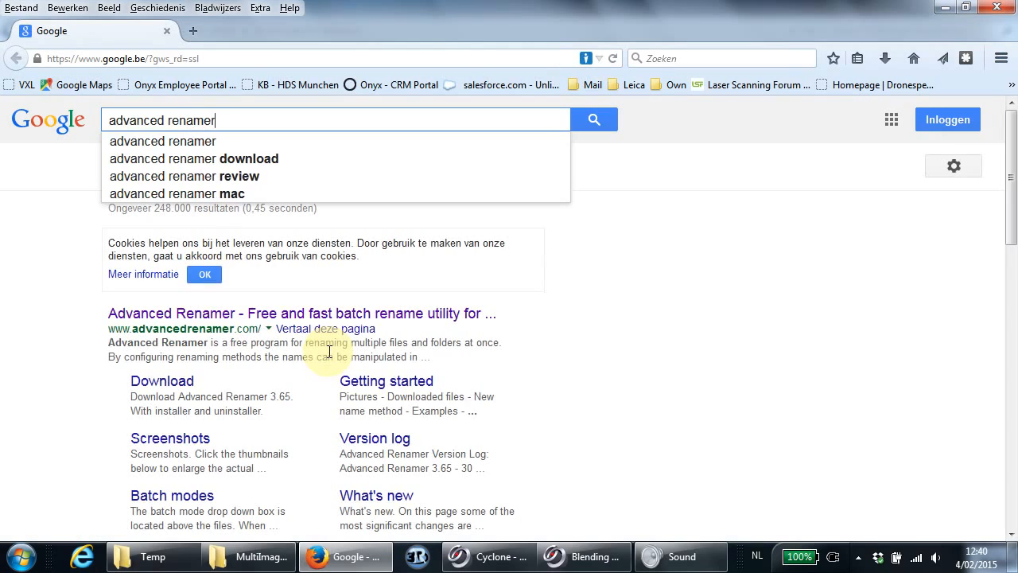
pyautogui.press('Return')
pyautogui.click(252, 315)
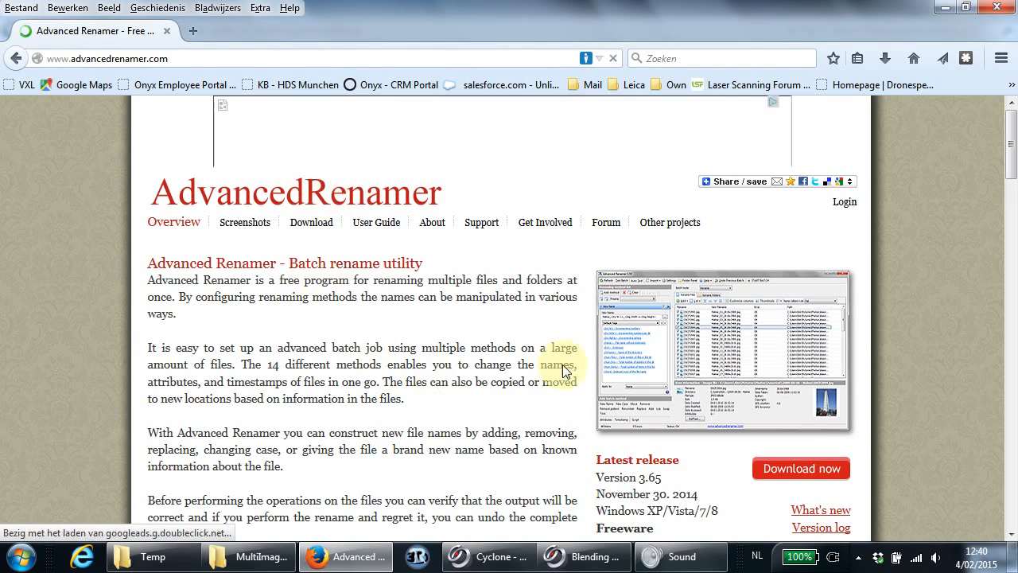
pyautogui.scroll(-2, 567, 376)
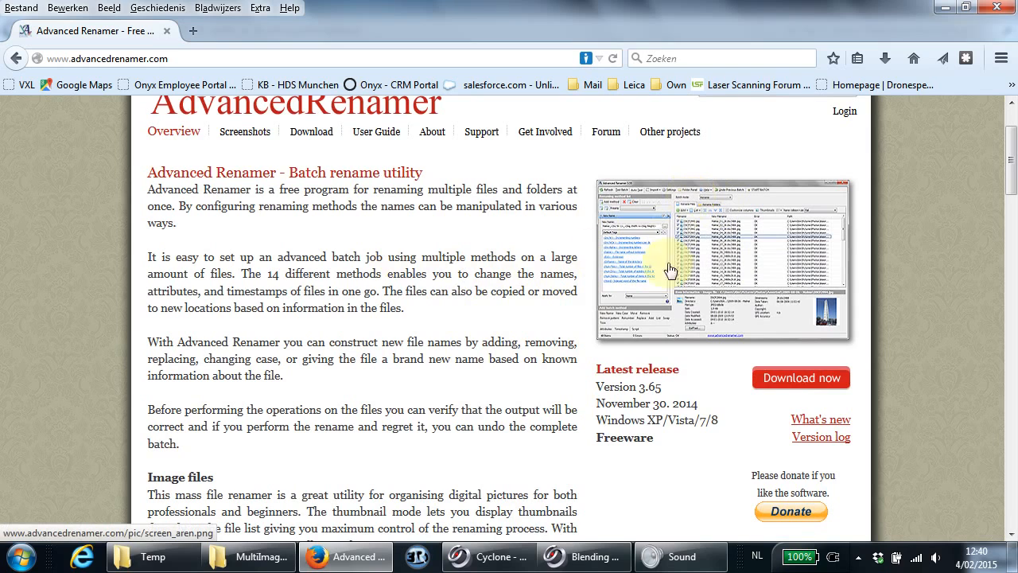
pyautogui.click(996, 8)
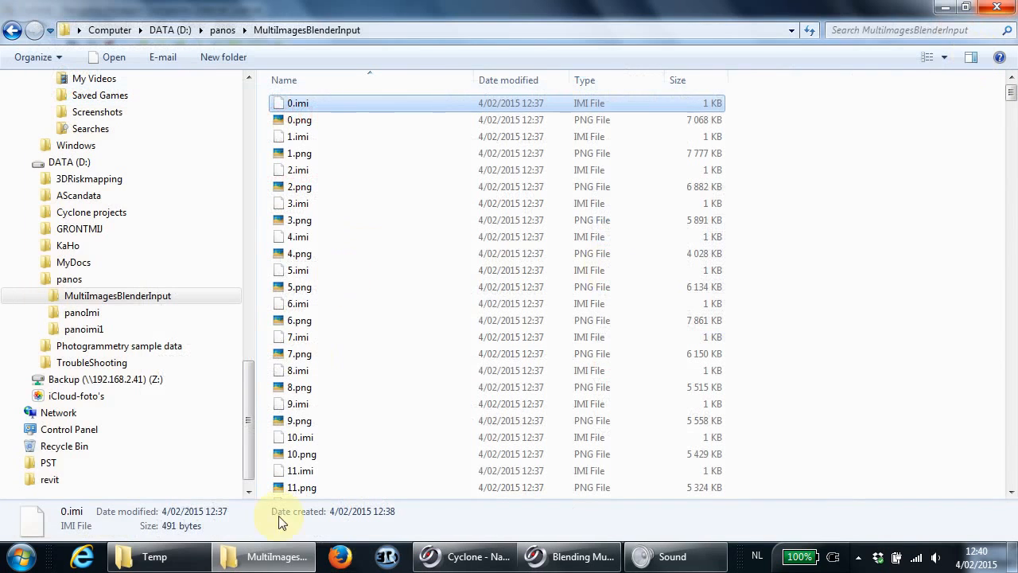
# - Launch Advanced Renamer and remove the existing Renumber method from the renaming method list
pyautogui.click(16, 561)
pyautogui.write('advance')
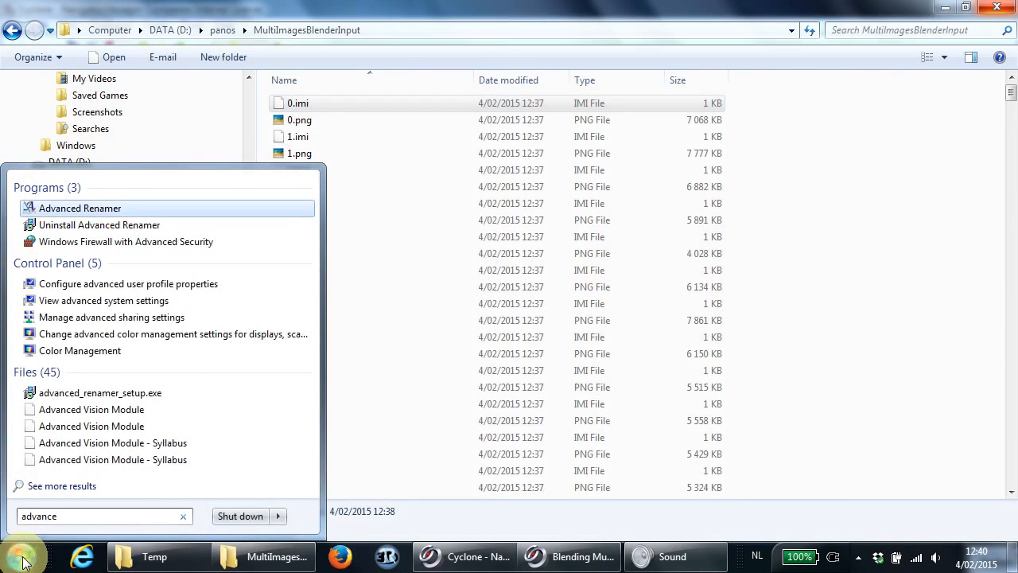
pyautogui.press('Return')
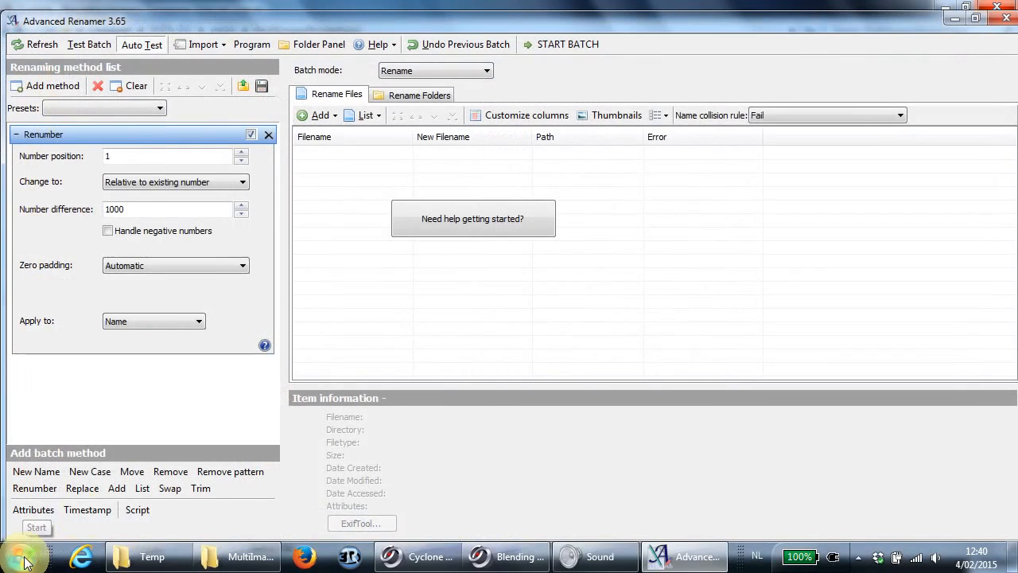
pyautogui.click(268, 135)
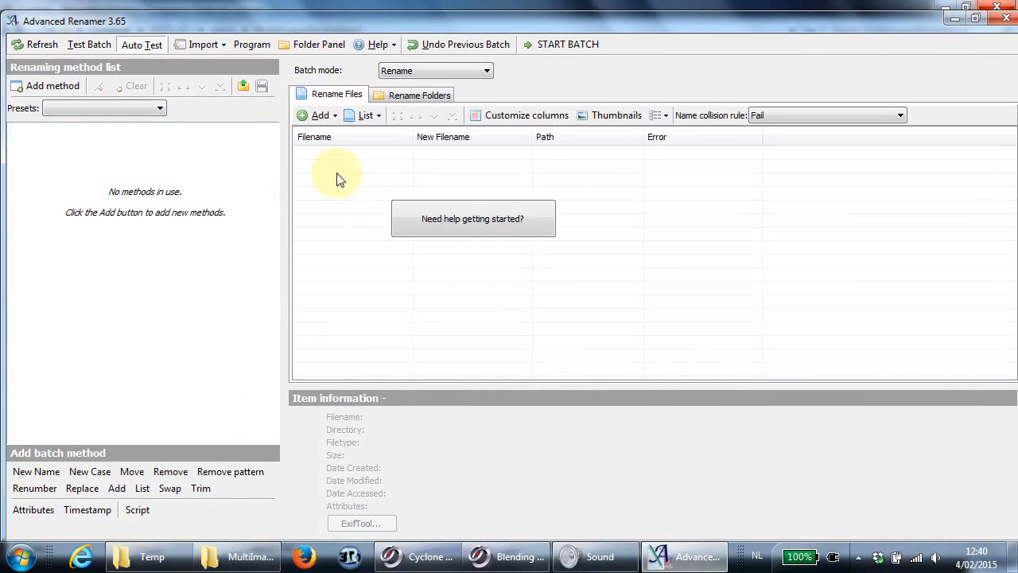
# - Add all files from D:\panos\MultiImagesBlenderInput to the list of files to rename
pyautogui.click(327, 116)
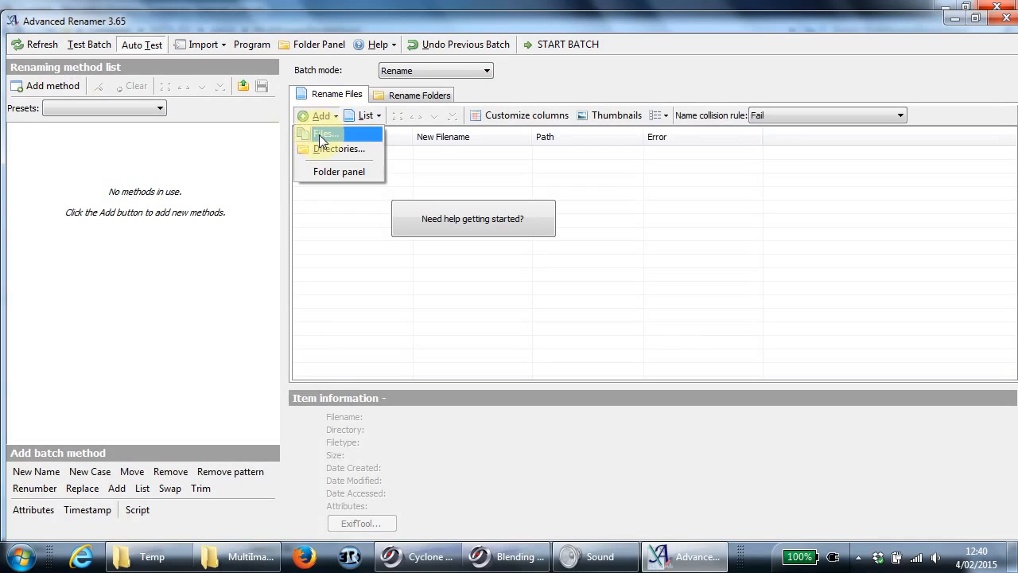
pyautogui.click(319, 134)
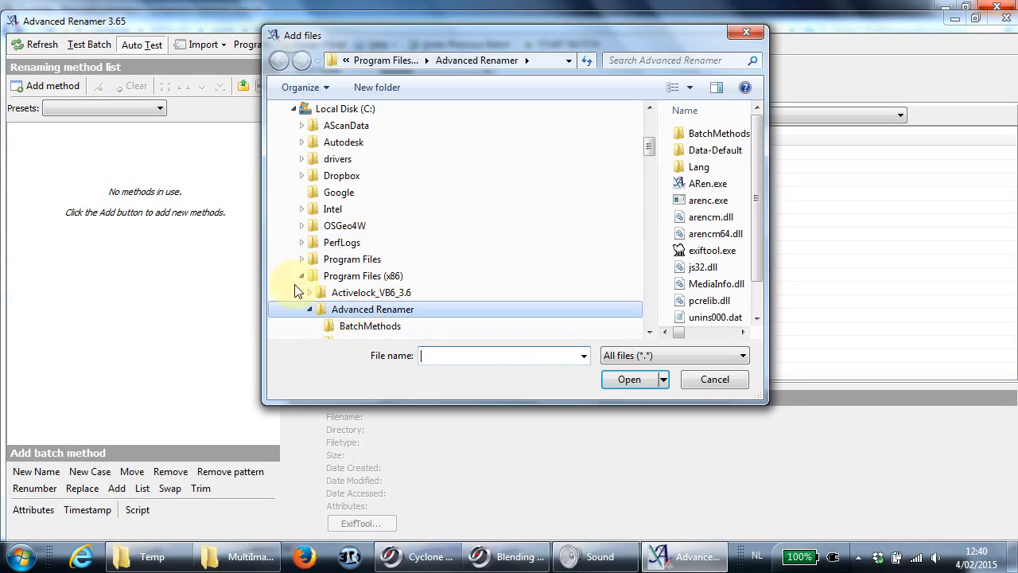
pyautogui.click(301, 274)
pyautogui.click(294, 109)
pyautogui.click(314, 209)
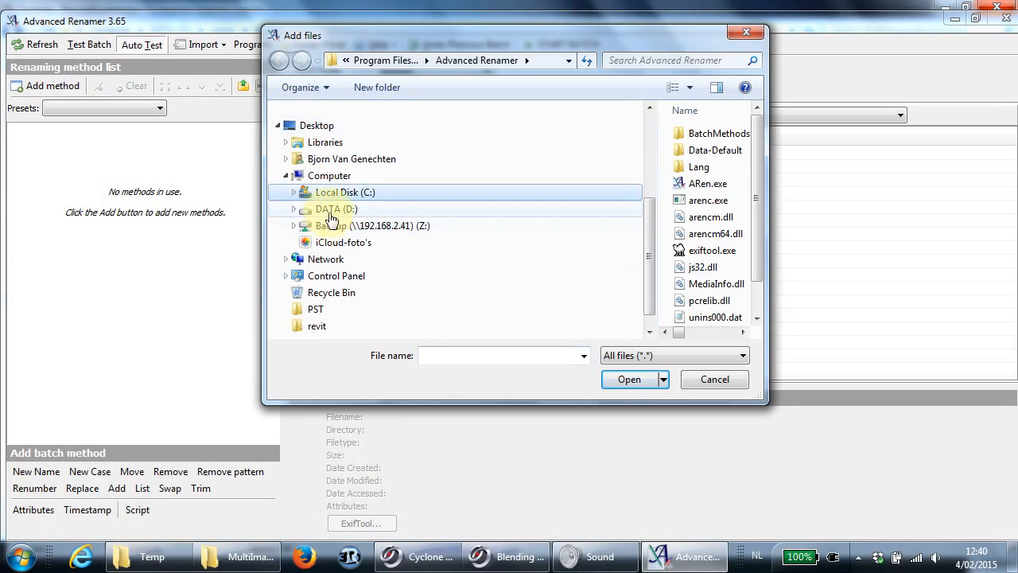
pyautogui.doubleClick(702, 233)
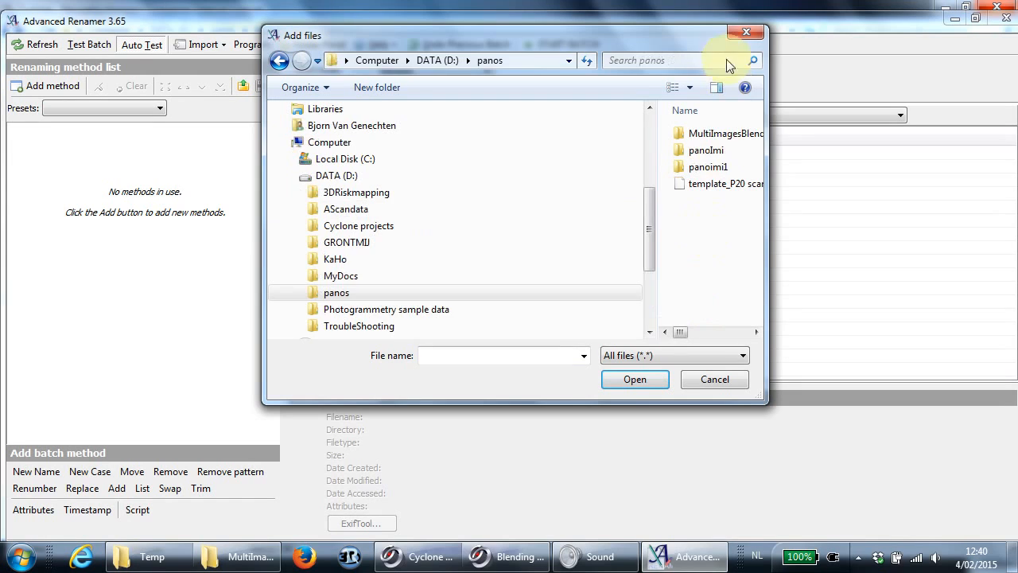
pyautogui.moveTo(768, 126); pyautogui.dragTo(1015, 128)
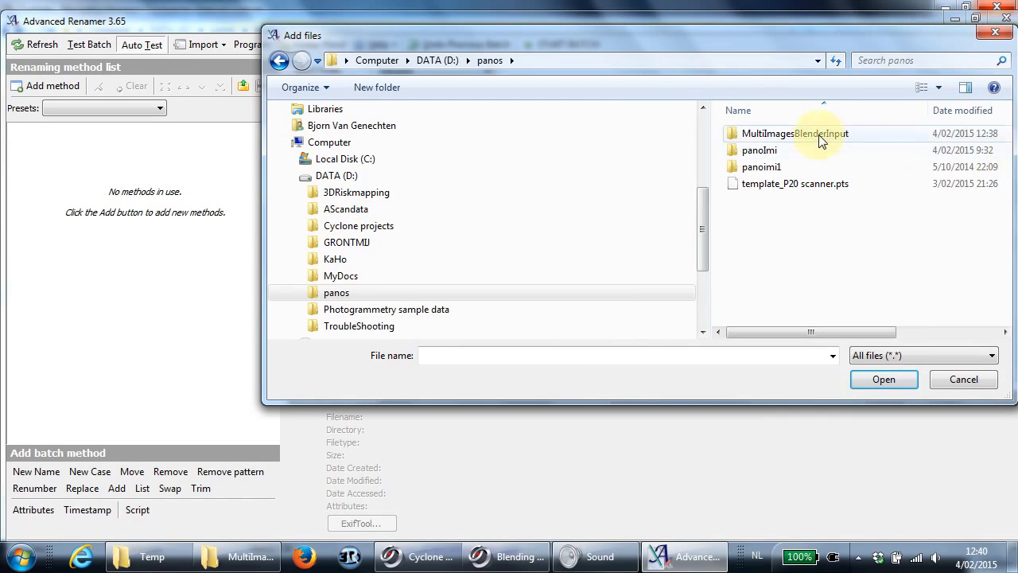
pyautogui.doubleClick(840, 134)
pyautogui.click(747, 153)
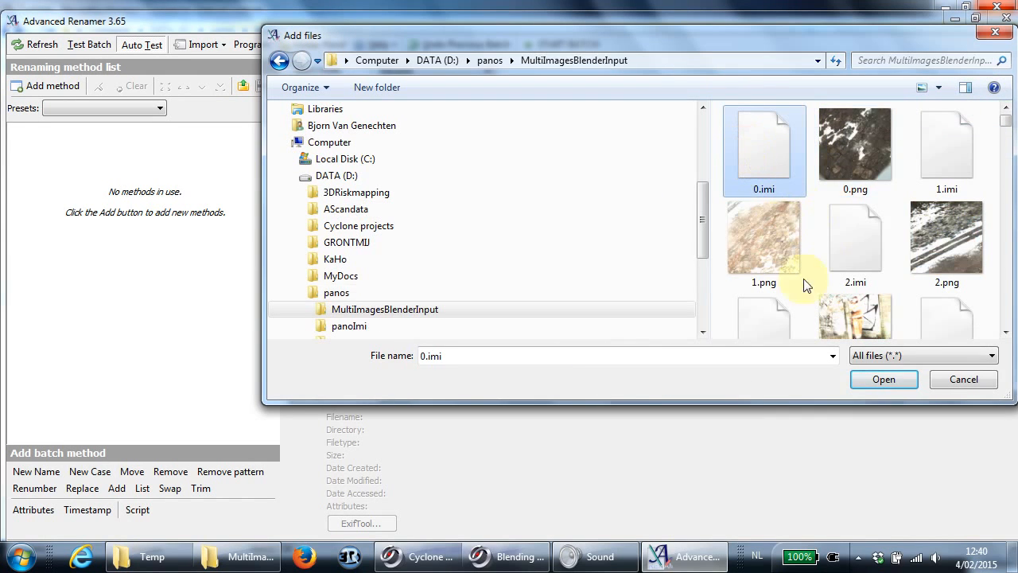
pyautogui.hotkey('ctrl', 'a')
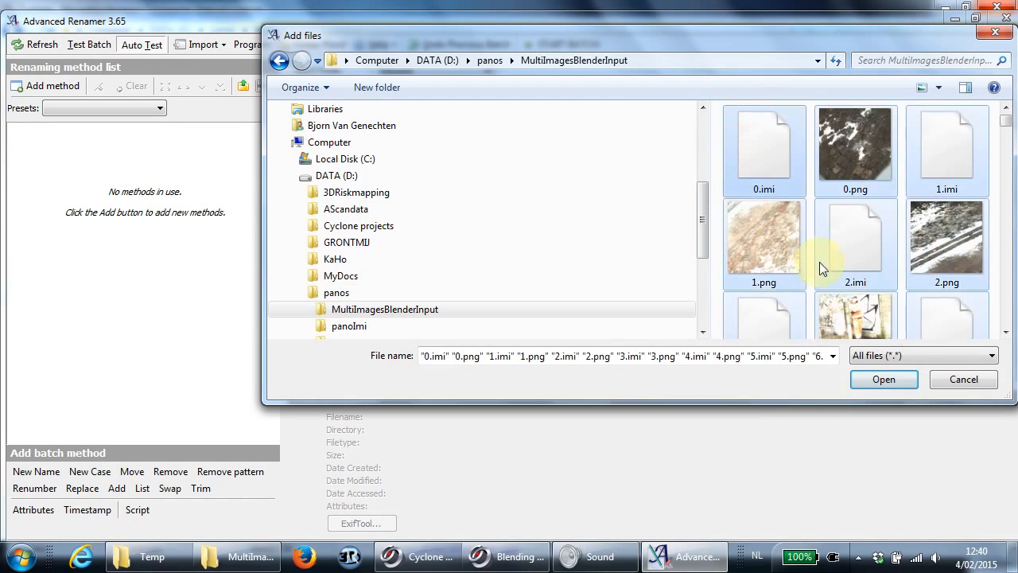
pyautogui.click(885, 380)
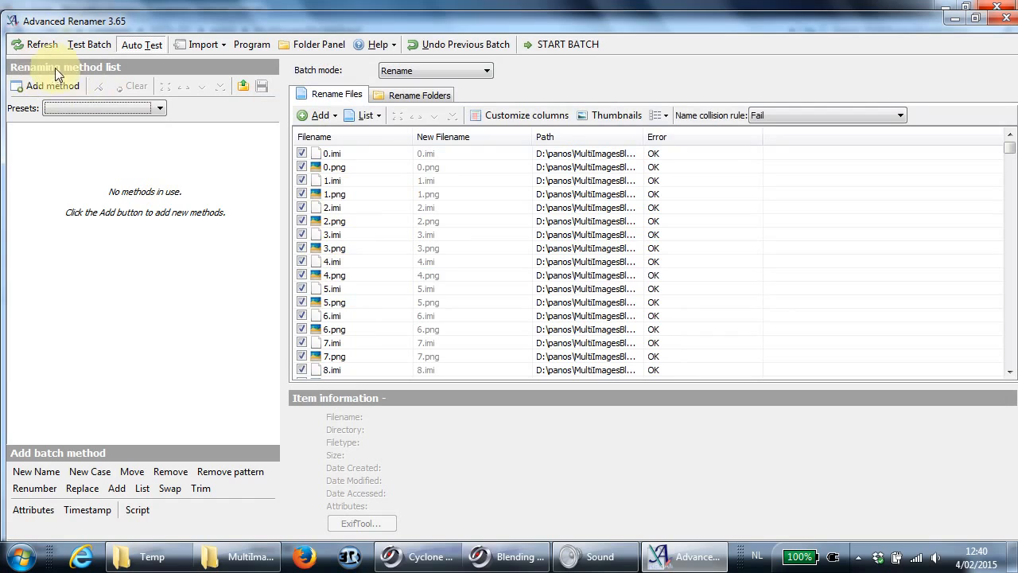
# - Add a Renumber method with number position 1, relative to the existing number, with a number difference of 1000
pyautogui.click(159, 108)
pyautogui.click(115, 346)
pyautogui.click(34, 489)
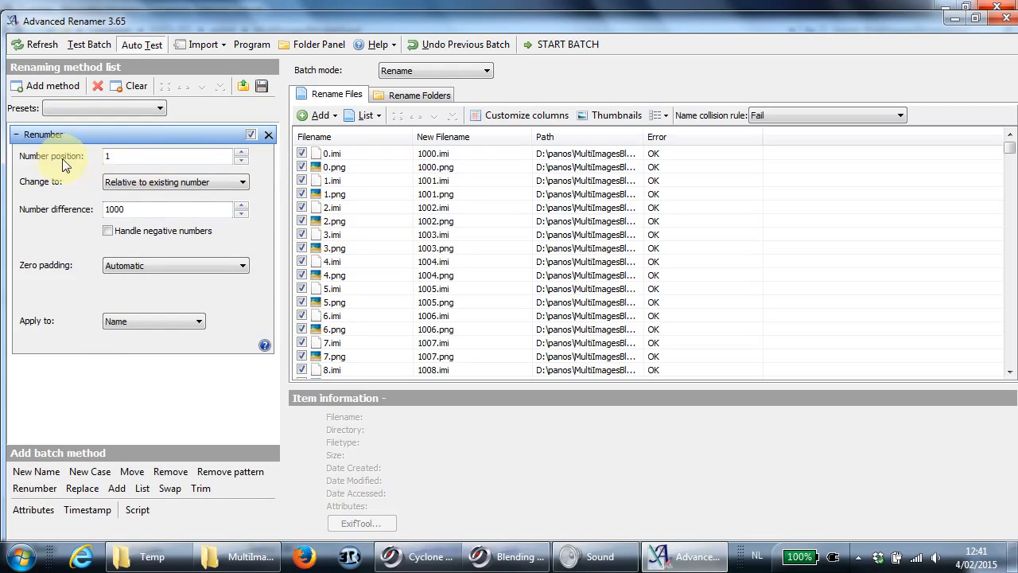
pyautogui.click(109, 156)
pyautogui.write('1')
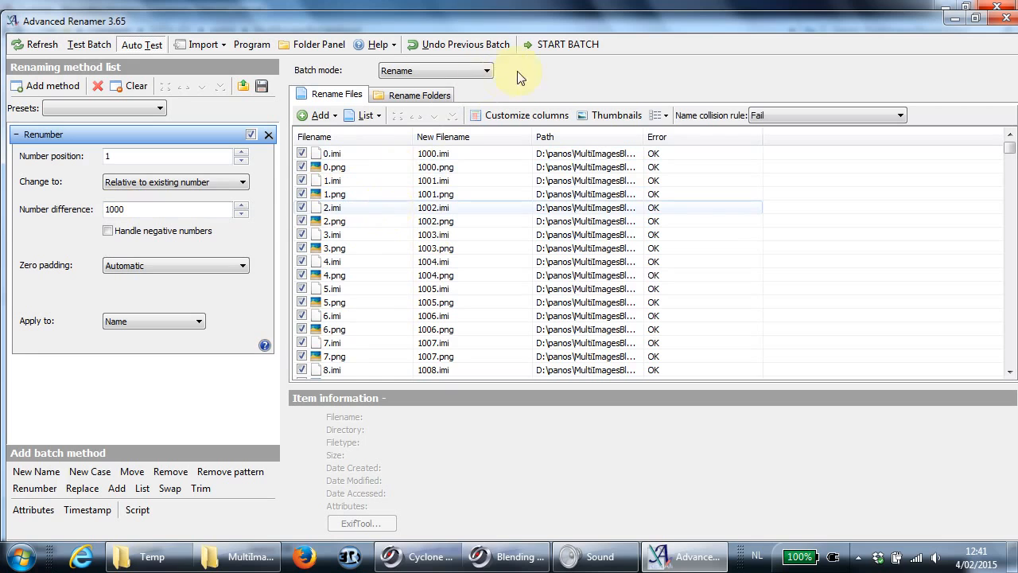
# - Run the rename batch on the listed files and check the new file names in the MultiImagesBlenderInput folder
pyautogui.click(556, 46)
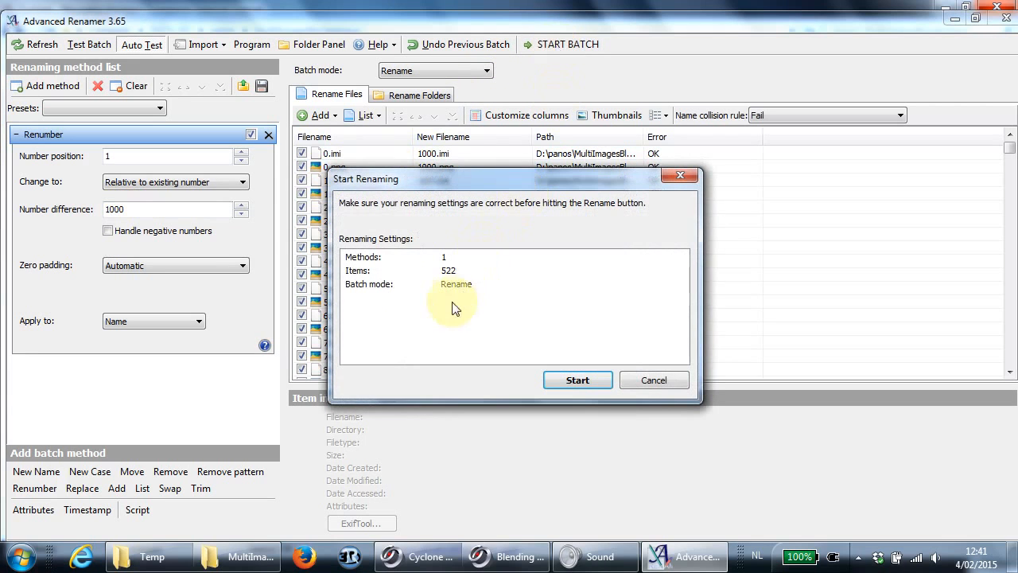
pyautogui.click(574, 372)
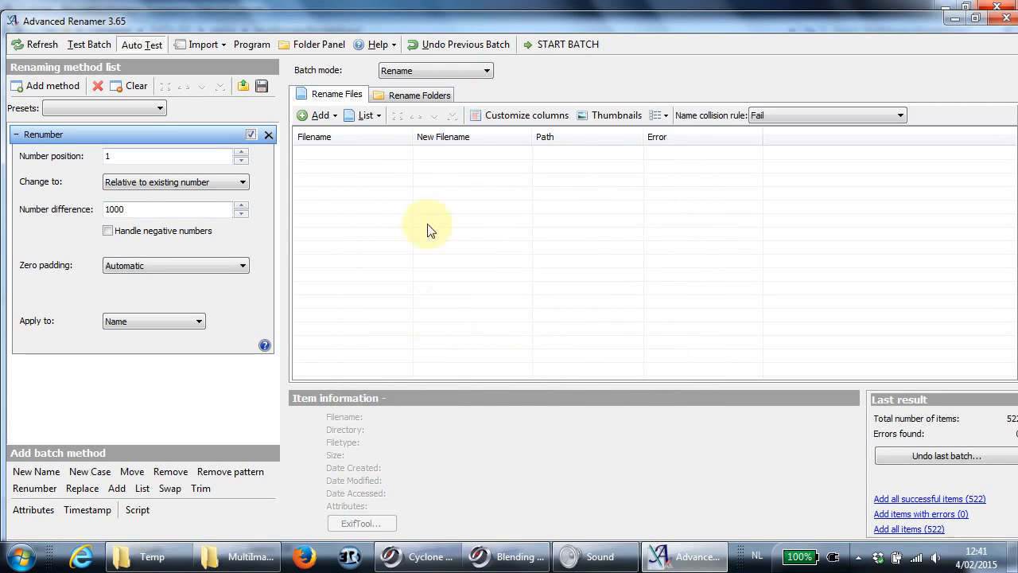
pyautogui.click(999, 18)
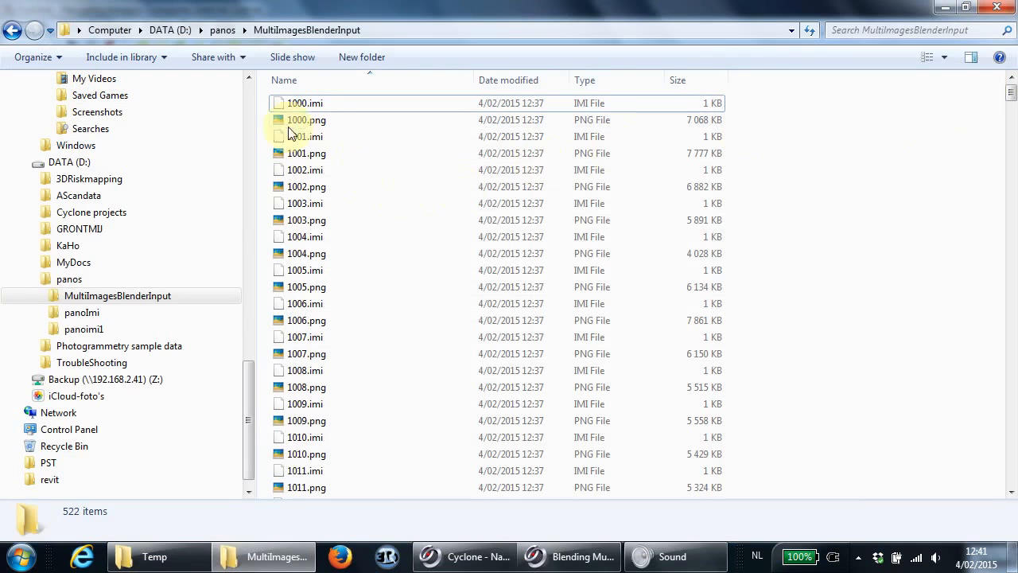
pyautogui.click(296, 103)
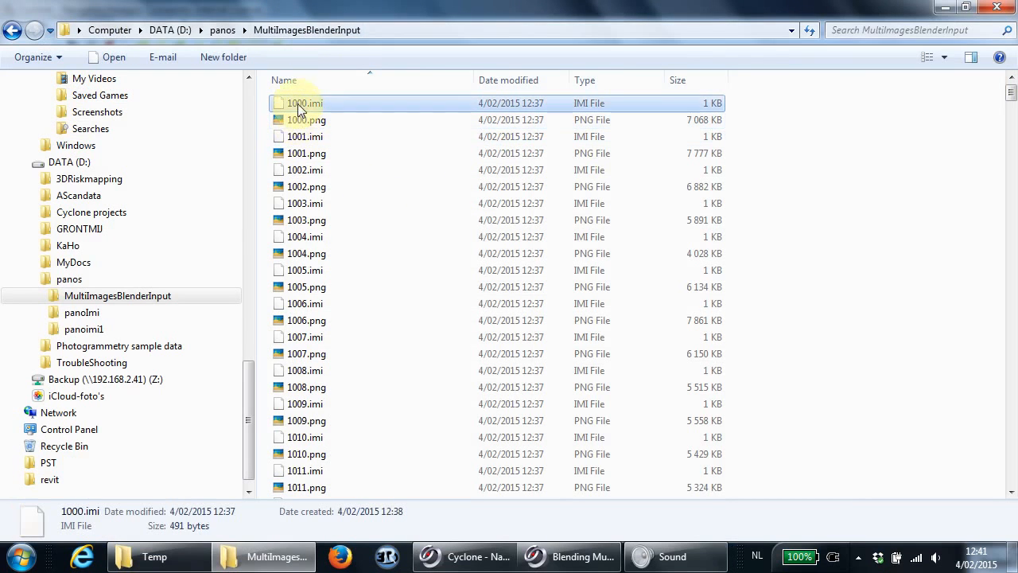
pyautogui.scroll(-3, 308, 227)
pyautogui.scroll(-15, 310, 227)
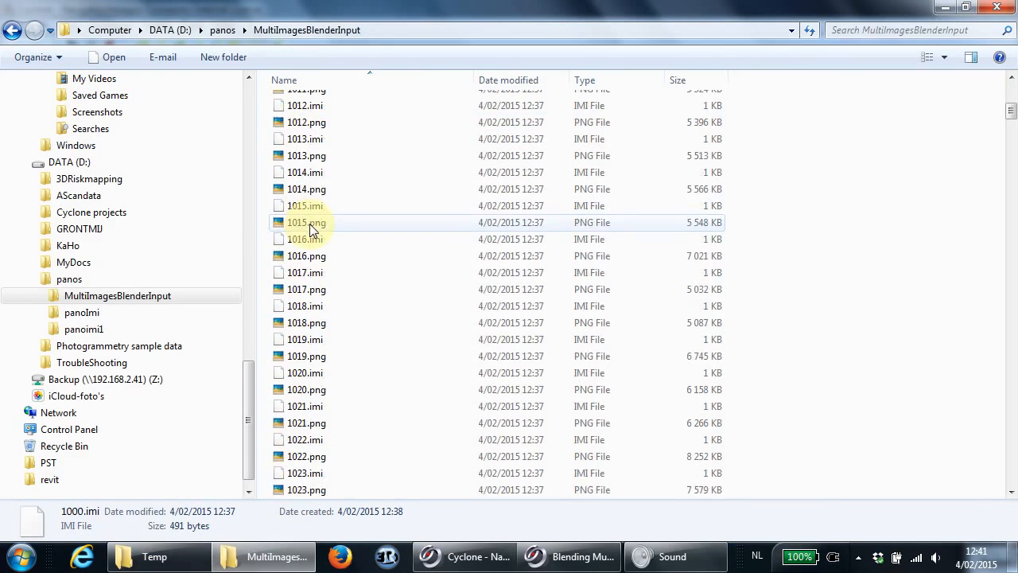
# - Check the first renumbered files in the MultiImagesBlenderInput folder and launch PTGui
pyautogui.scroll(20, 310, 222)
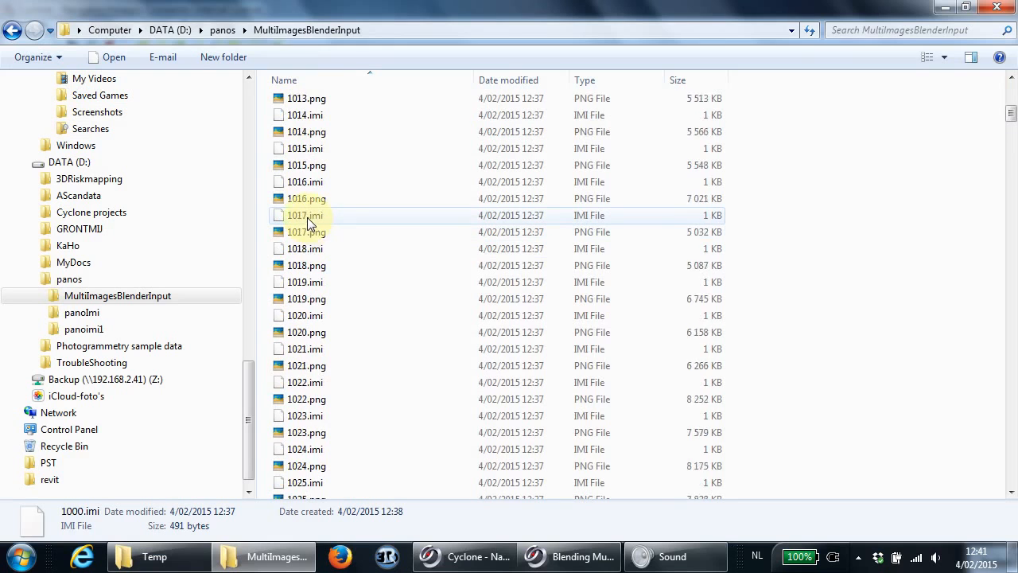
pyautogui.click(312, 124)
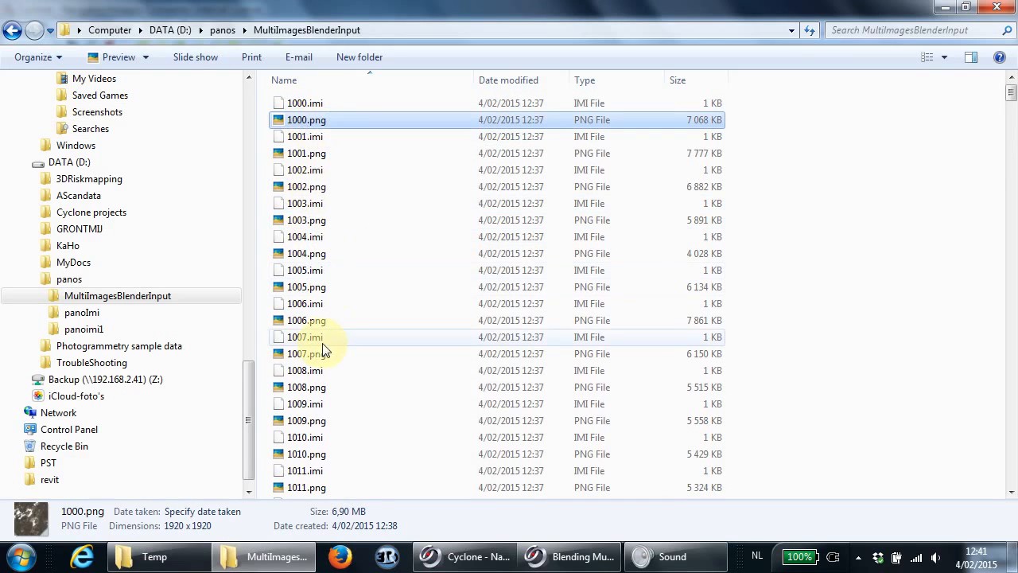
pyautogui.click(24, 558)
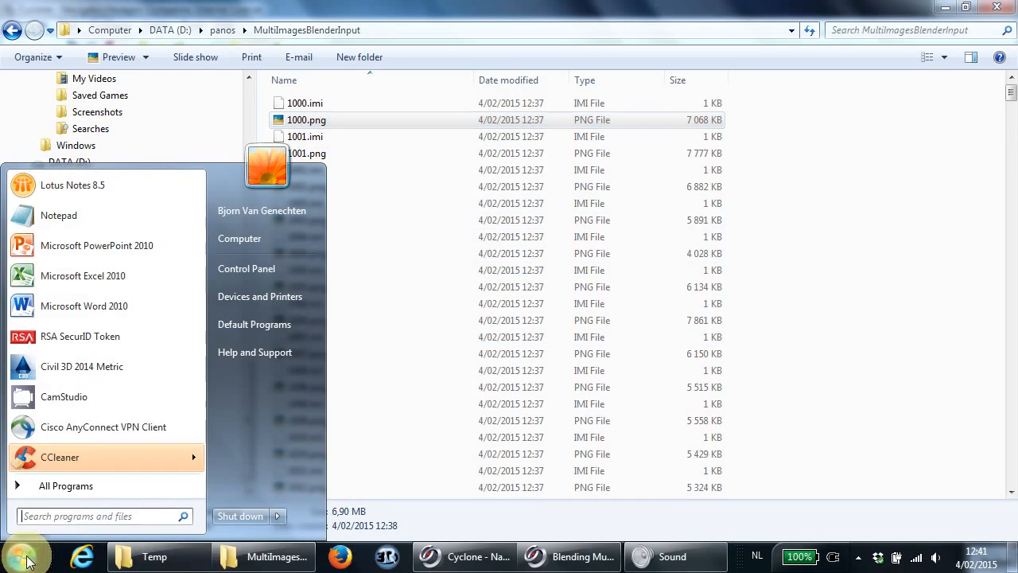
pyautogui.write('ptgui')
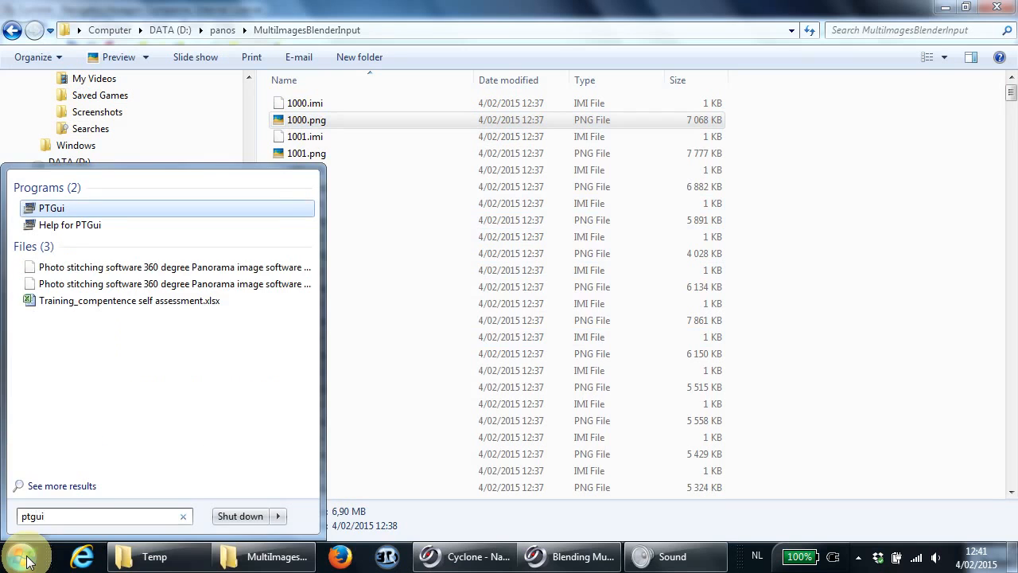
pyautogui.press('Return')
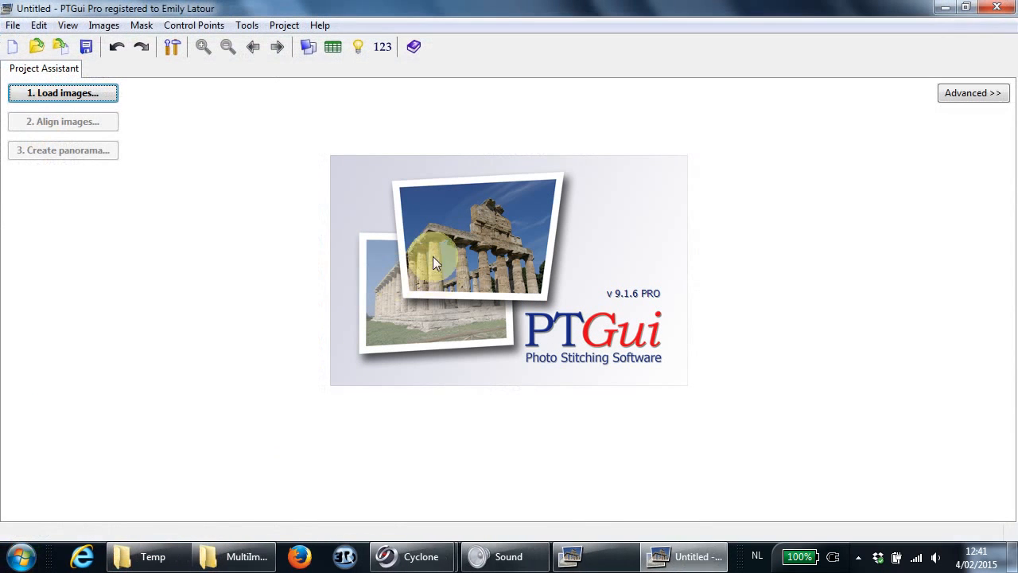
# - Load all PNG images from D:\panos\MultiImagesBlenderInput into the project and skip entering camera and lens data
pyautogui.click(85, 94)
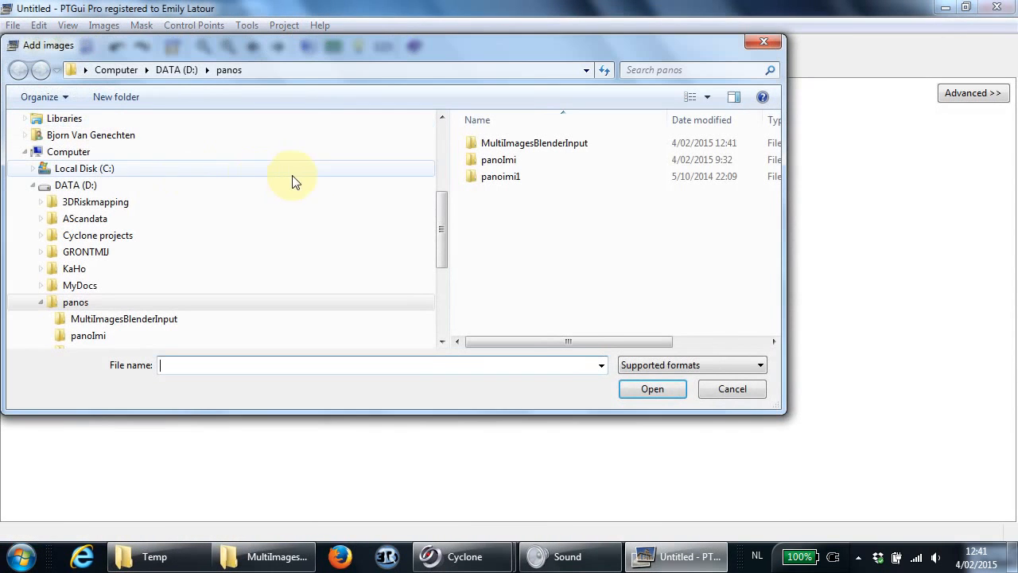
pyautogui.doubleClick(513, 147)
pyautogui.click(503, 165)
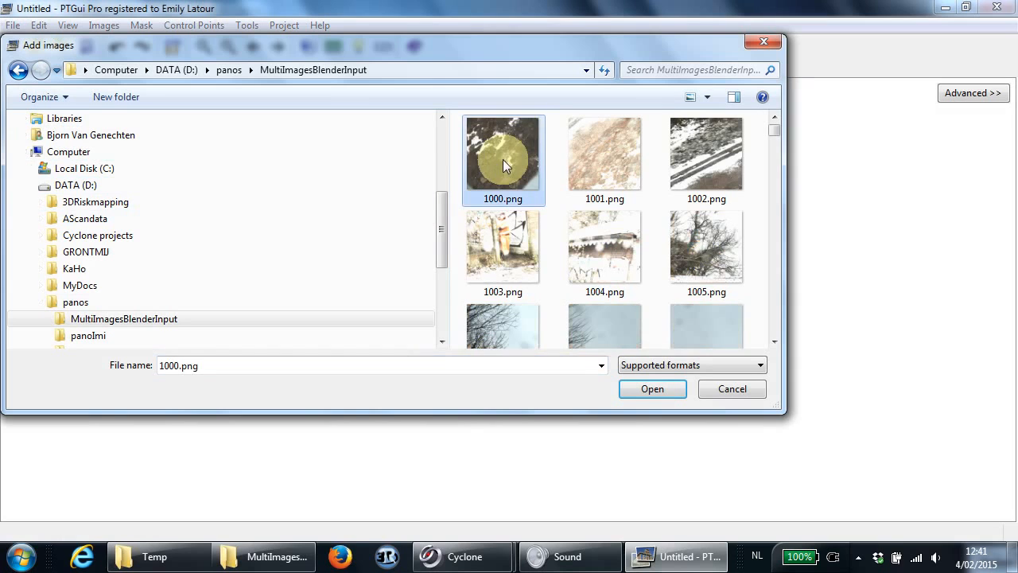
pyautogui.hotkey('ctrl', 'a')
pyautogui.click(654, 389)
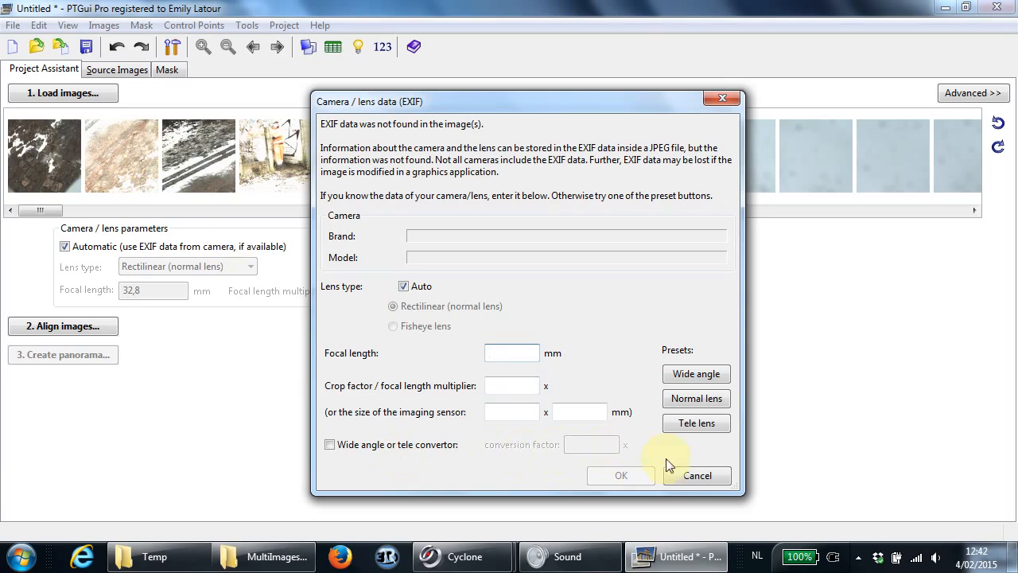
pyautogui.click(691, 475)
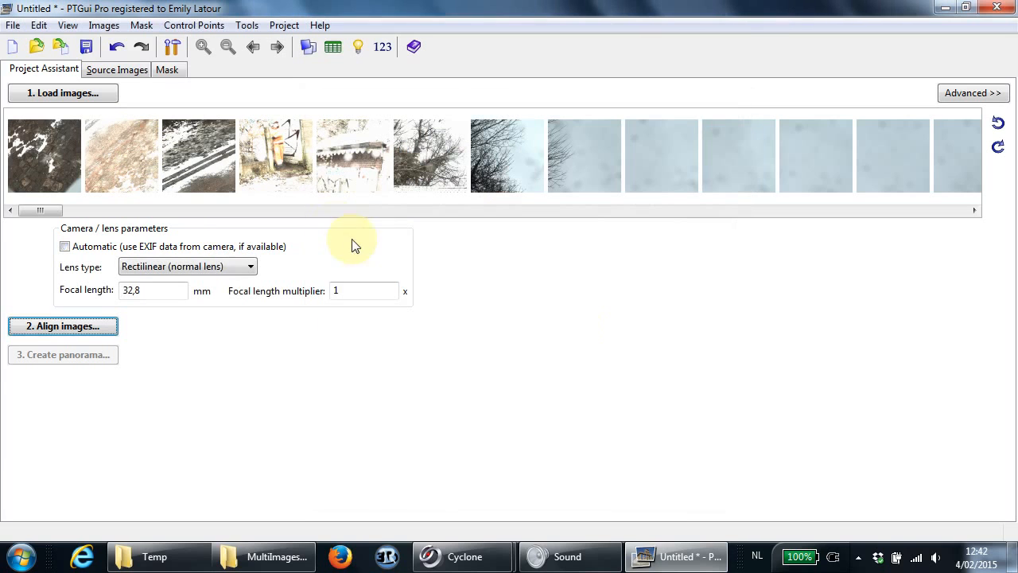
# - Apply the template file template_P20 scanner.pts from D:\panos to the project
pyautogui.click(12, 25)
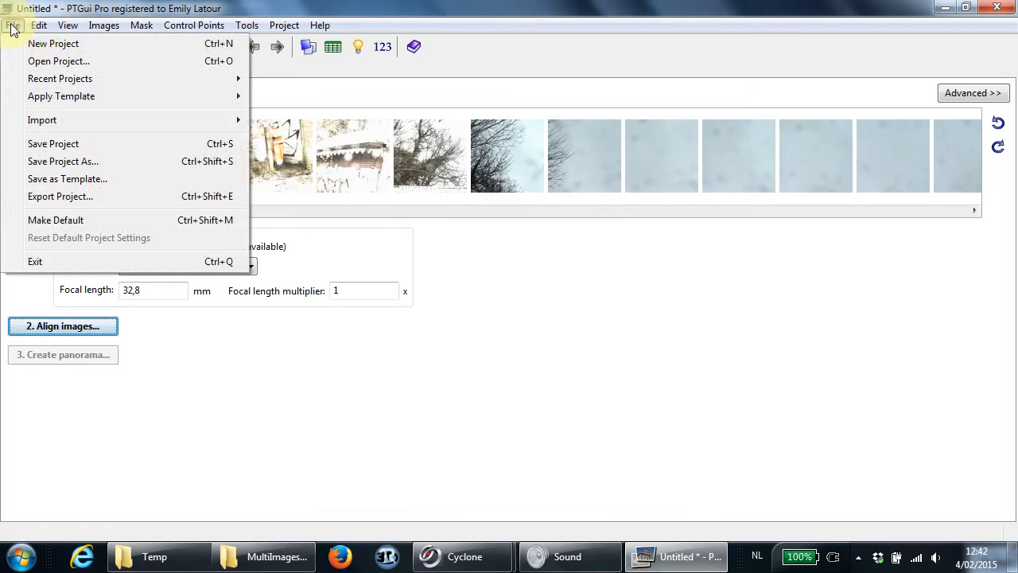
pyautogui.moveTo(63, 101)
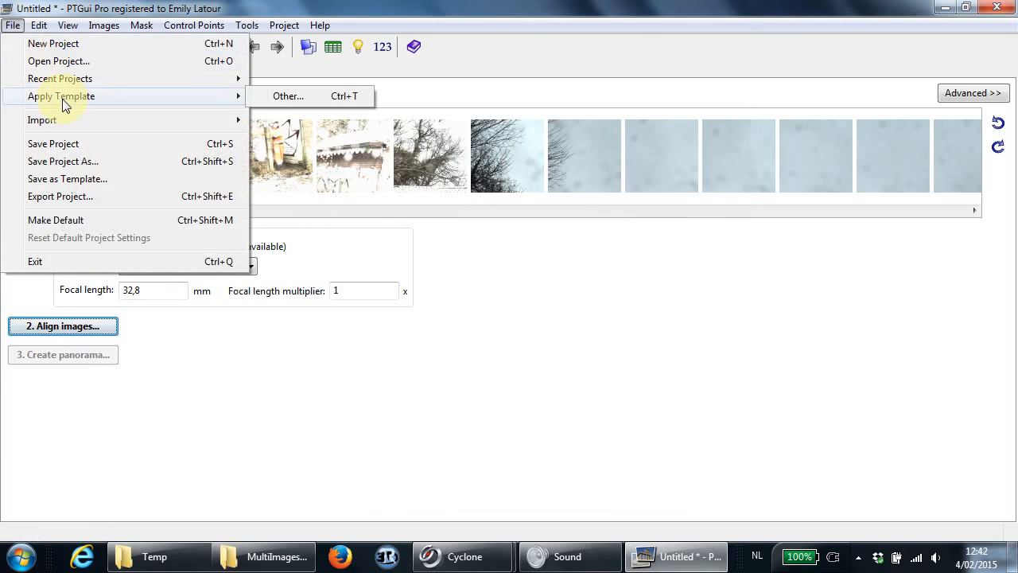
pyautogui.click(285, 96)
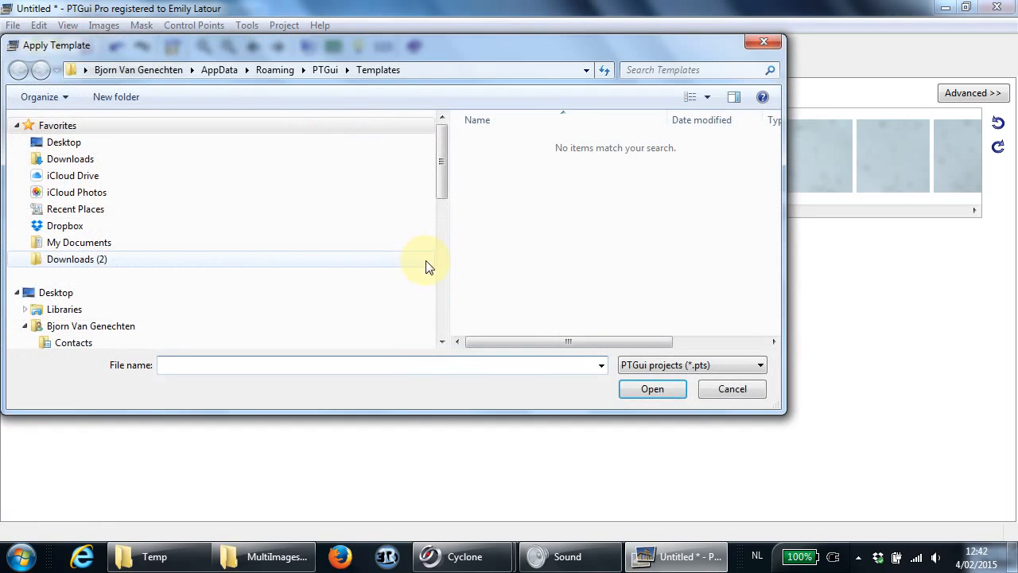
pyautogui.moveTo(442, 177); pyautogui.dragTo(443, 278)
pyautogui.click(76, 252)
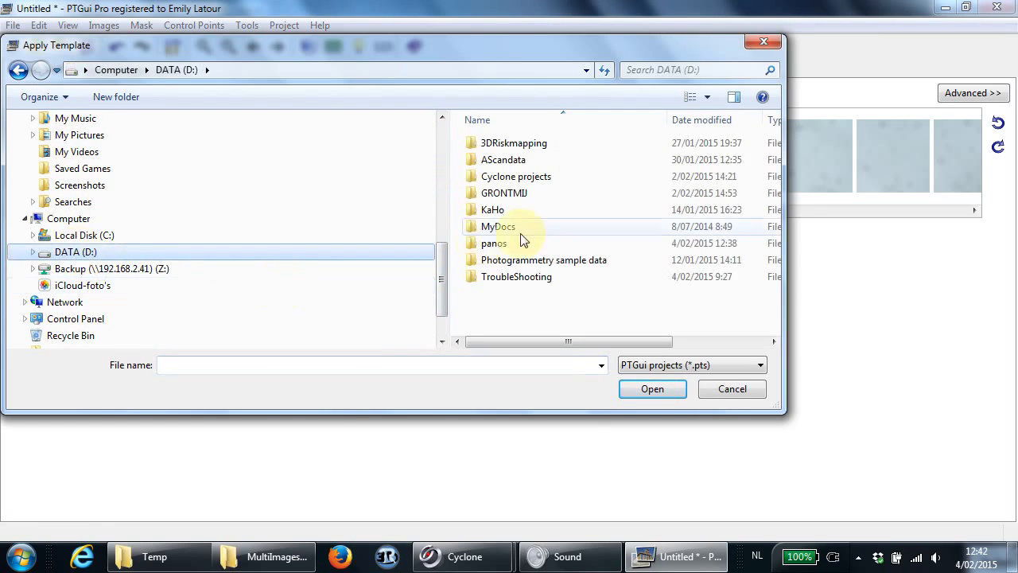
pyautogui.doubleClick(491, 242)
pyautogui.click(498, 199)
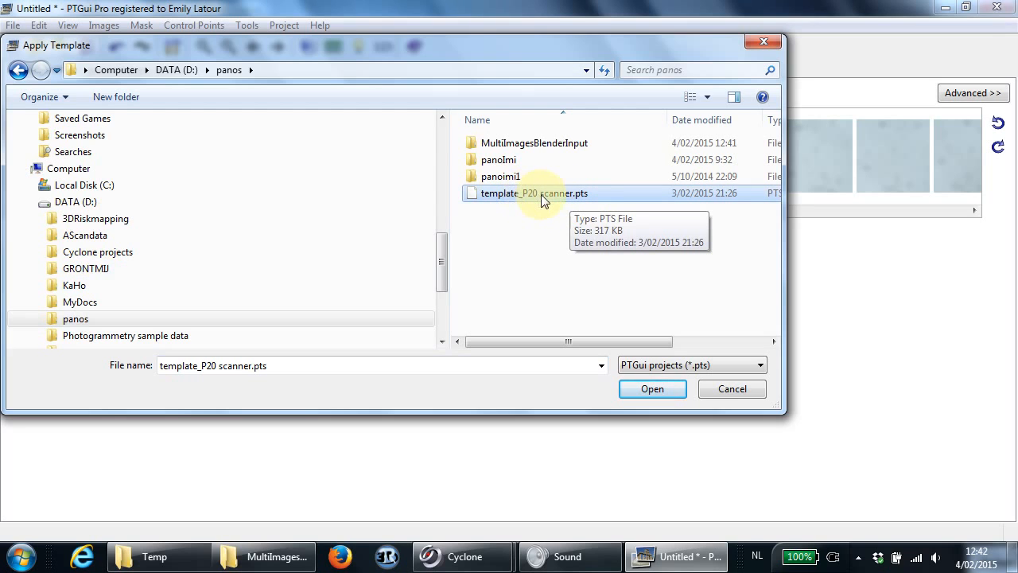
pyautogui.click(648, 389)
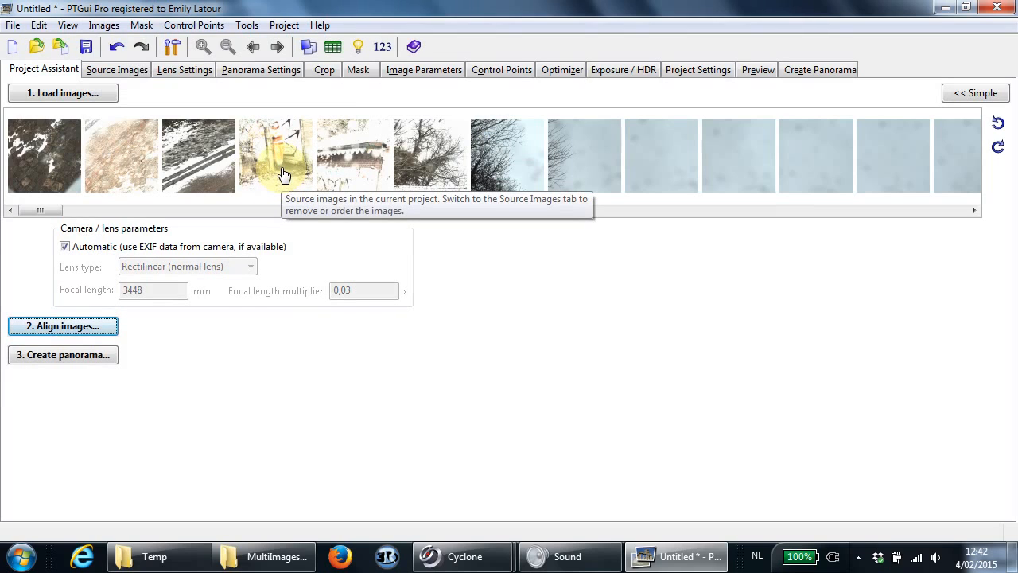
# - Inspect the stitched panorama in the Panorama Editor and close the editor
pyautogui.click(275, 26)
pyautogui.moveTo(247, 24)
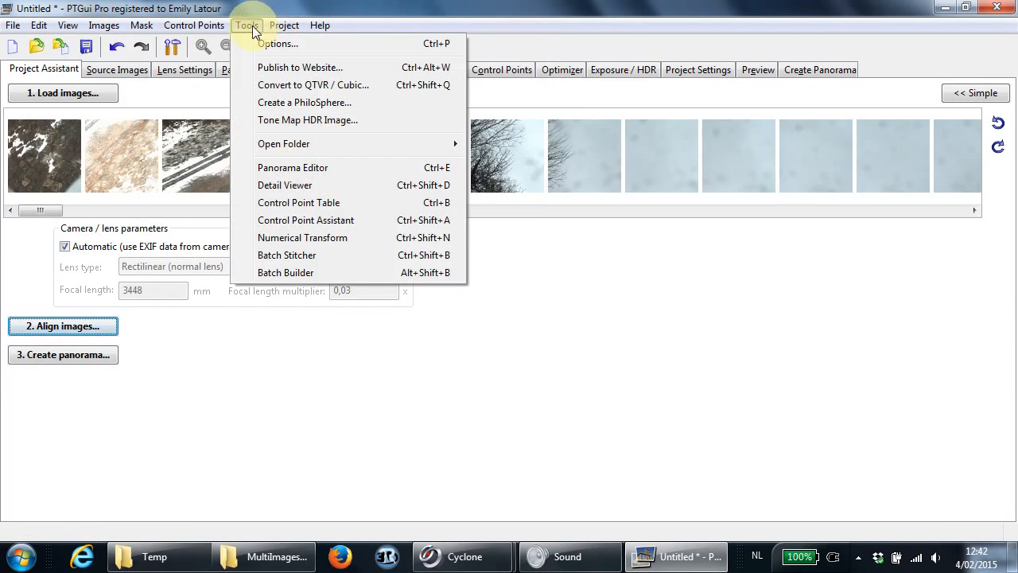
pyautogui.click(282, 174)
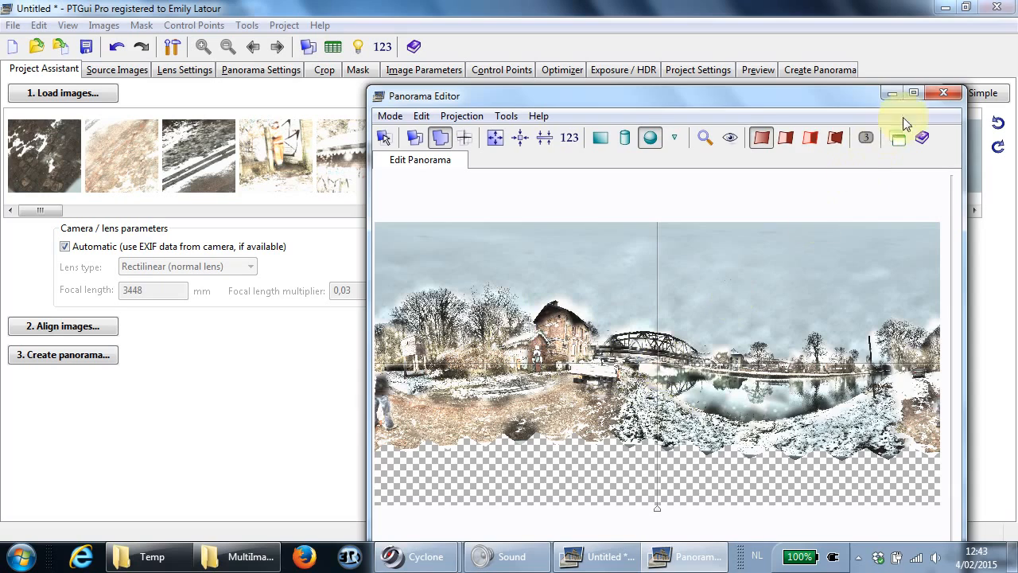
pyautogui.click(942, 93)
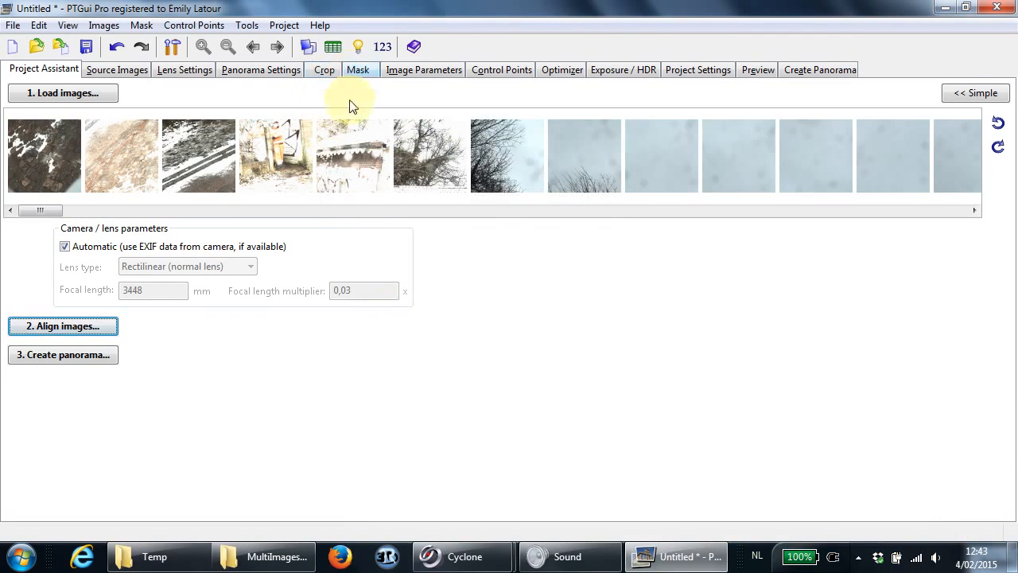
# - Generate control points for the loaded images
pyautogui.click(191, 25)
pyautogui.moveTo(247, 32)
pyautogui.moveTo(210, 27)
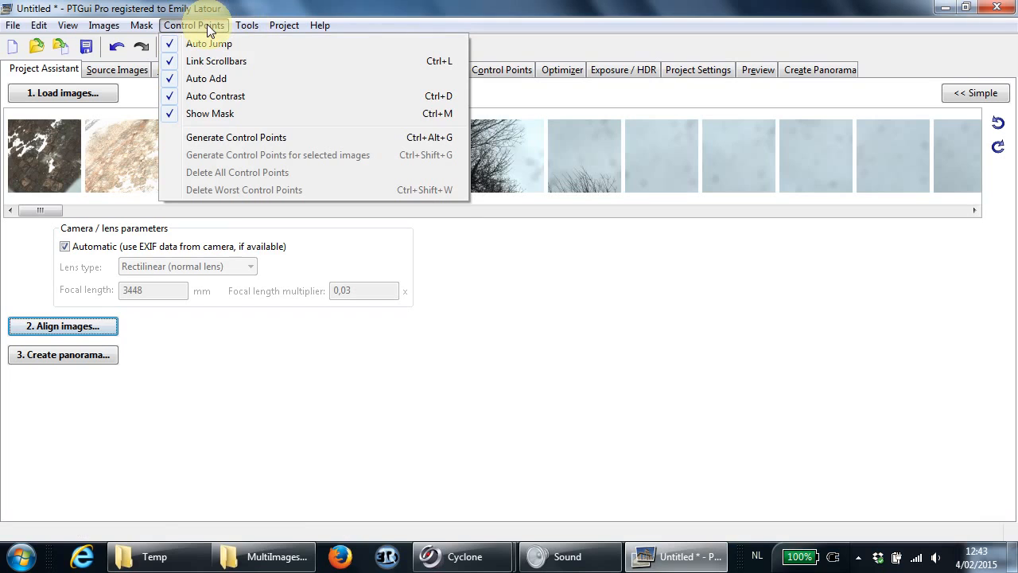
pyautogui.click(237, 139)
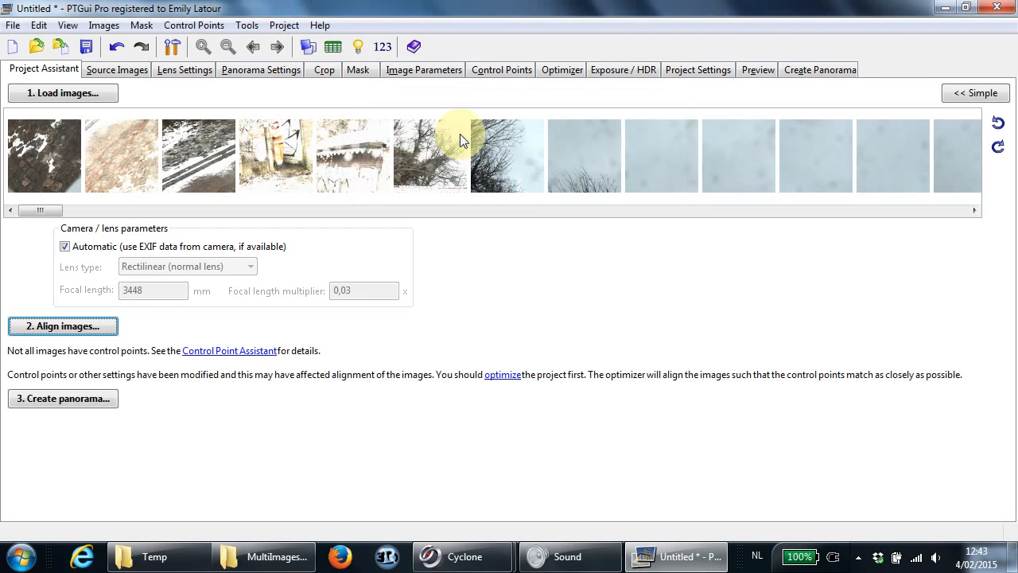
pyautogui.click(562, 72)
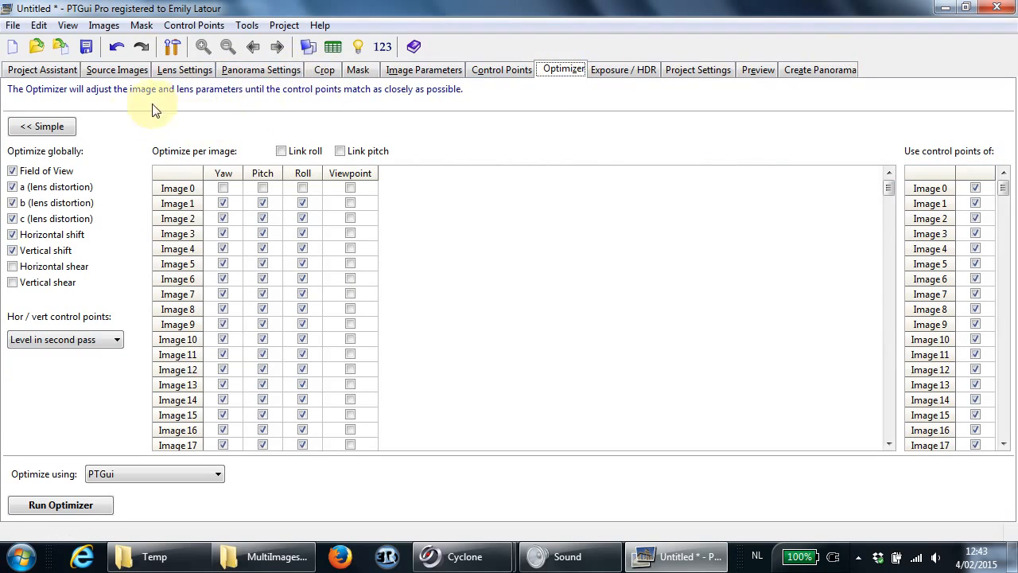
pyautogui.click(44, 127)
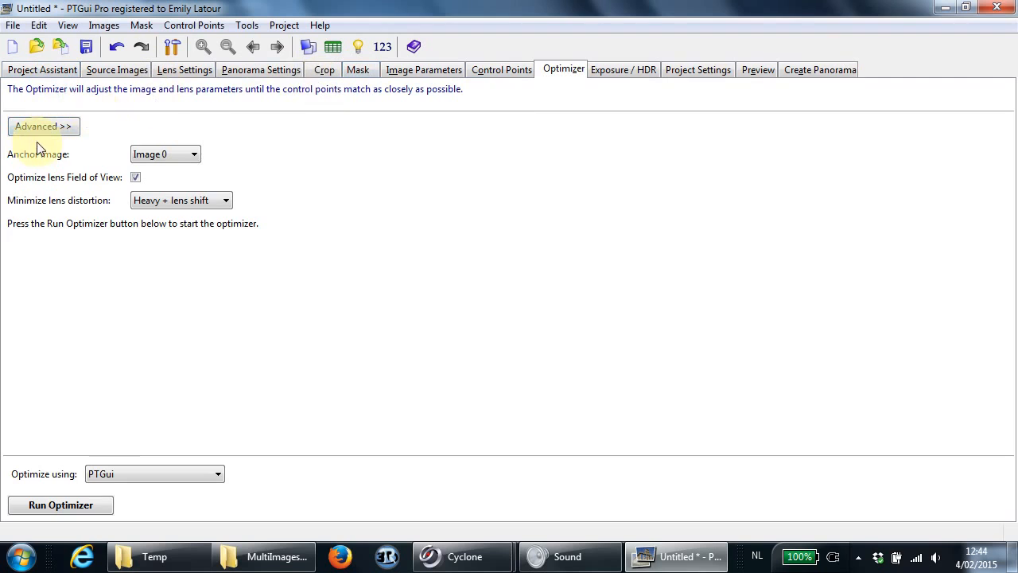
pyautogui.click(39, 68)
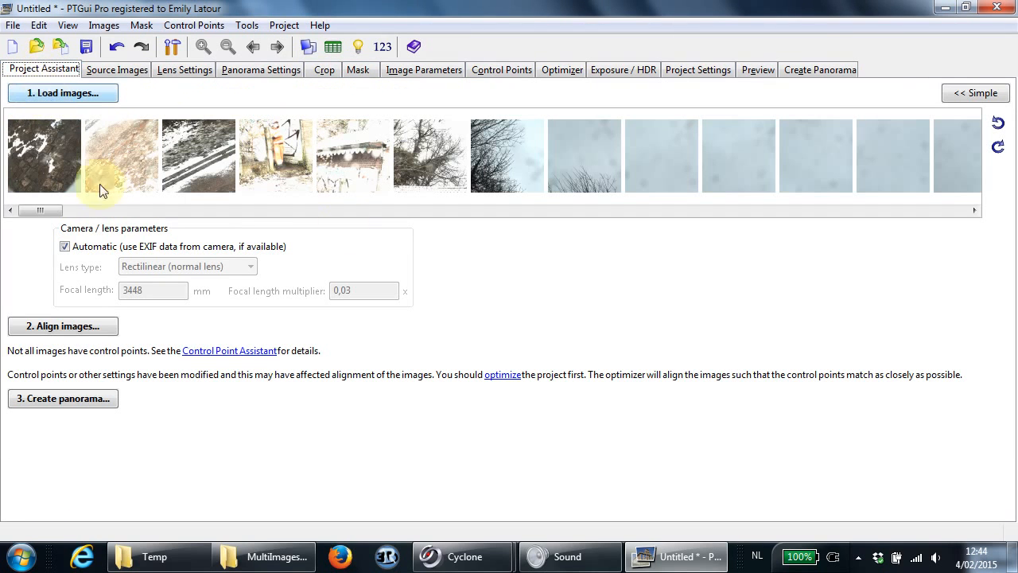
pyautogui.click(980, 95)
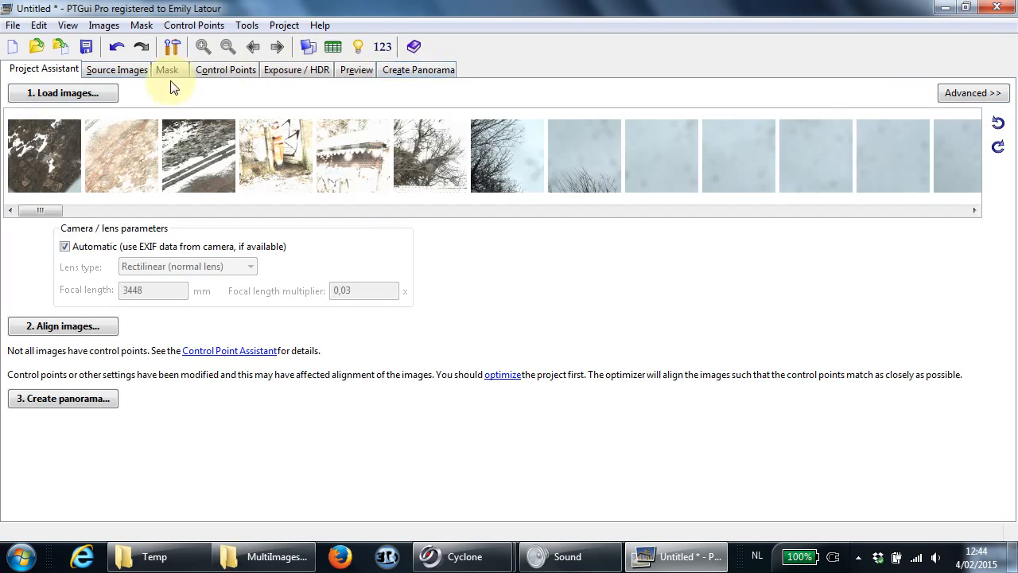
pyautogui.click(967, 93)
pyautogui.click(501, 71)
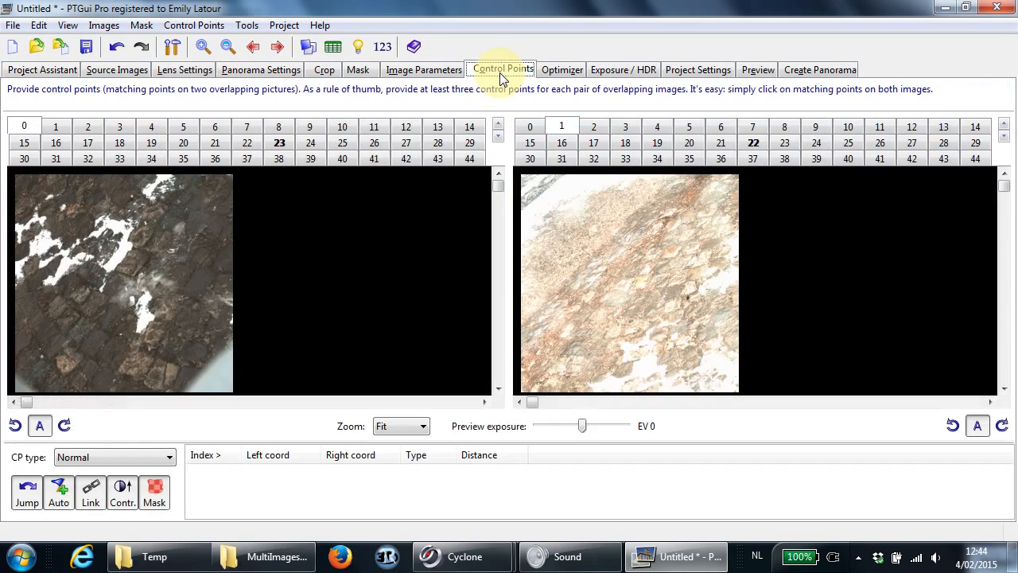
# - Show the advanced Optimizer settings, run the Optimizer using PTGui and accept its changes
pyautogui.click(563, 71)
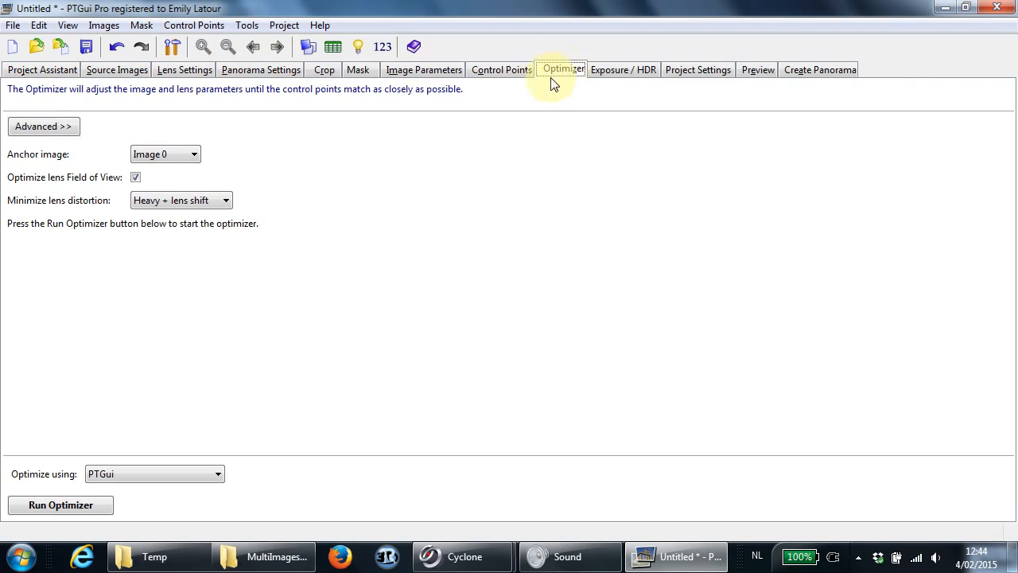
pyautogui.click(52, 128)
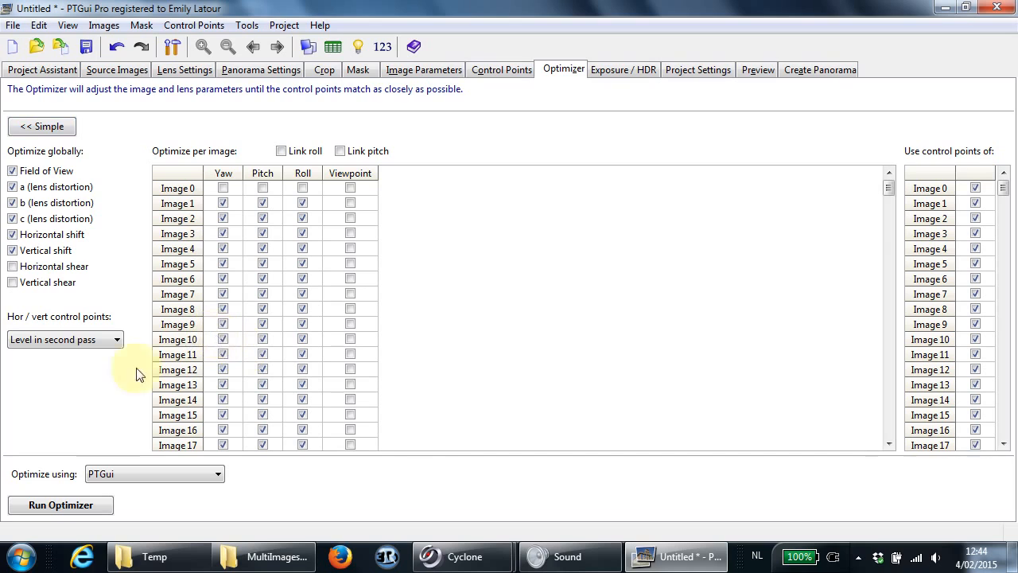
pyautogui.click(61, 506)
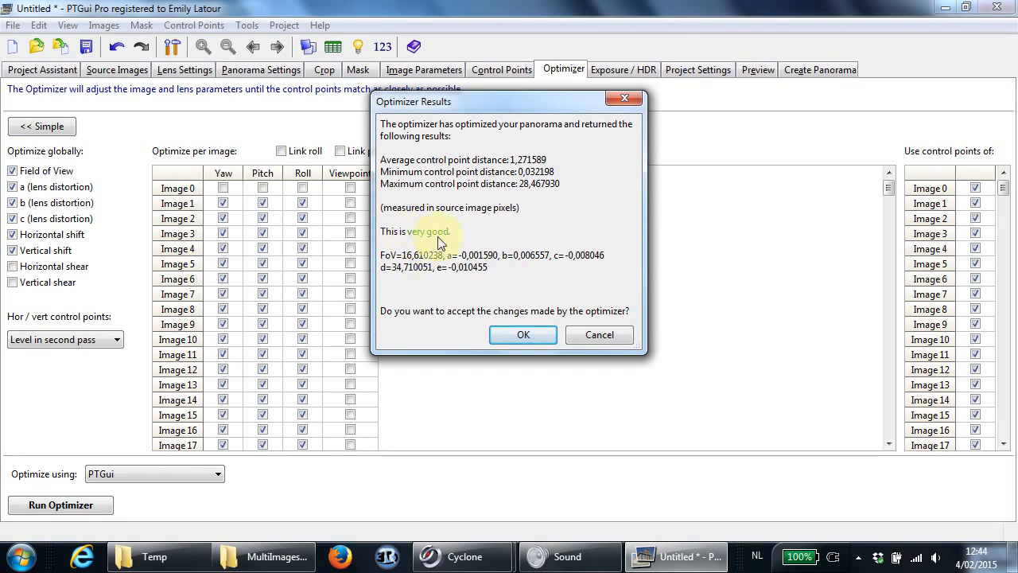
pyautogui.click(534, 337)
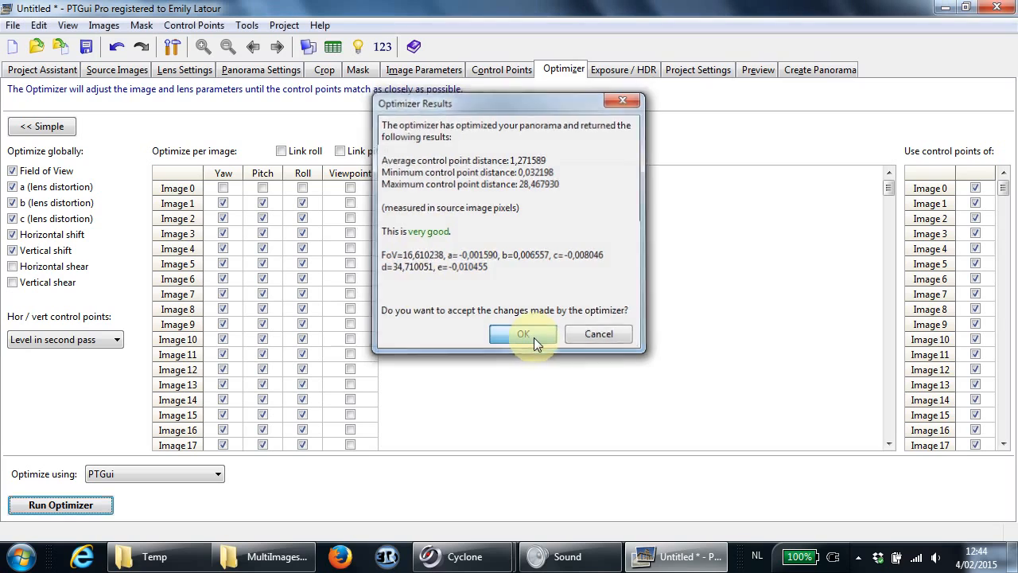
# - Review the Exposure / HDR and project settings, and bring up the panorama output settings
pyautogui.click(612, 76)
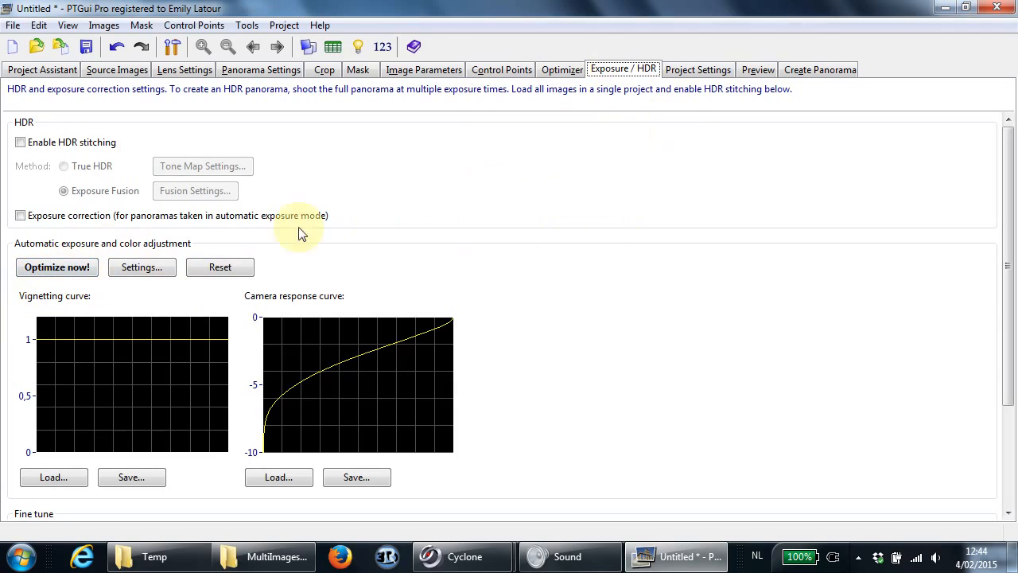
pyautogui.click(718, 75)
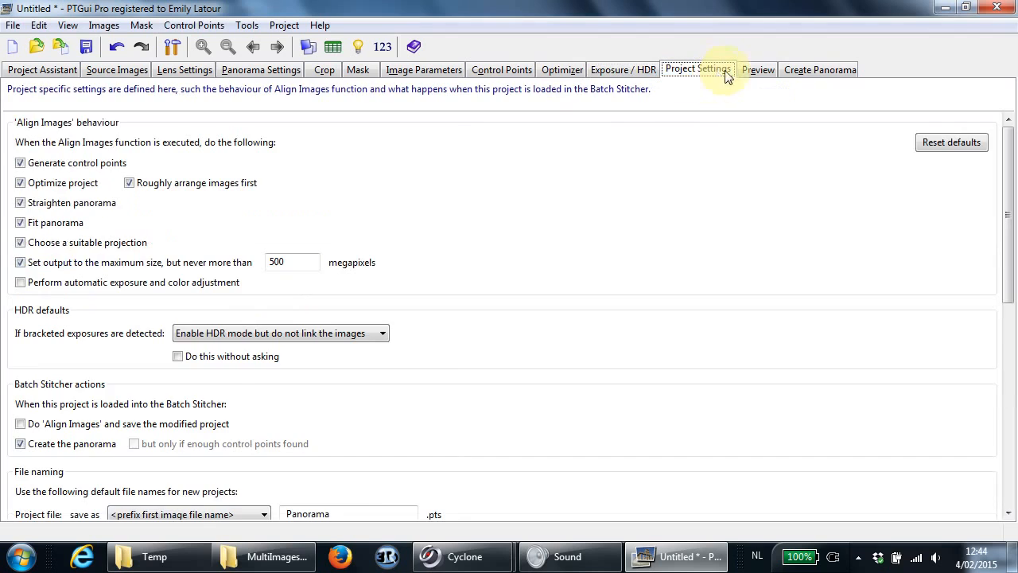
pyautogui.click(799, 70)
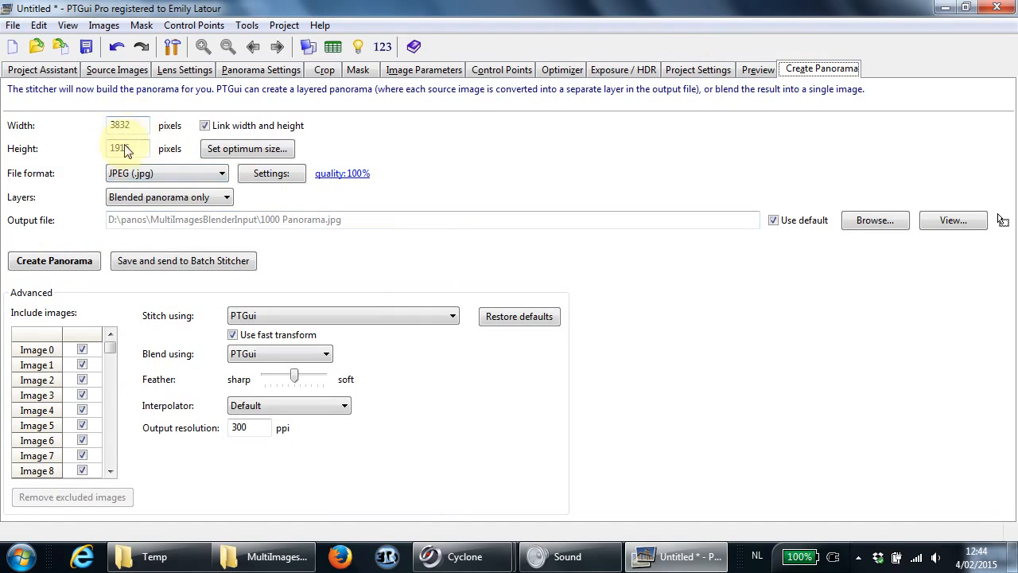
# - Set the panorama's output size to the maximum with no loss of detail
pyautogui.click(246, 148)
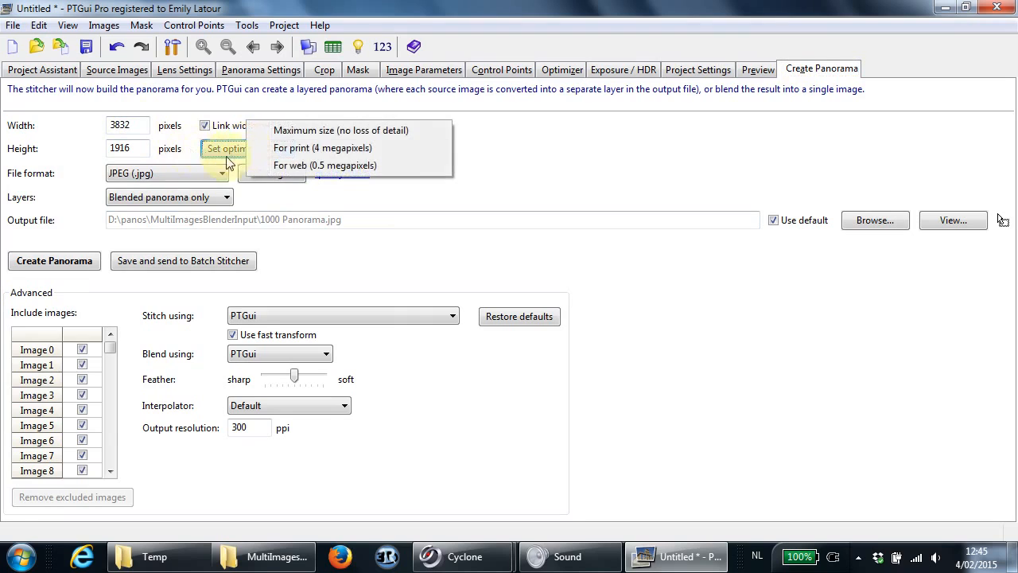
pyautogui.click(358, 133)
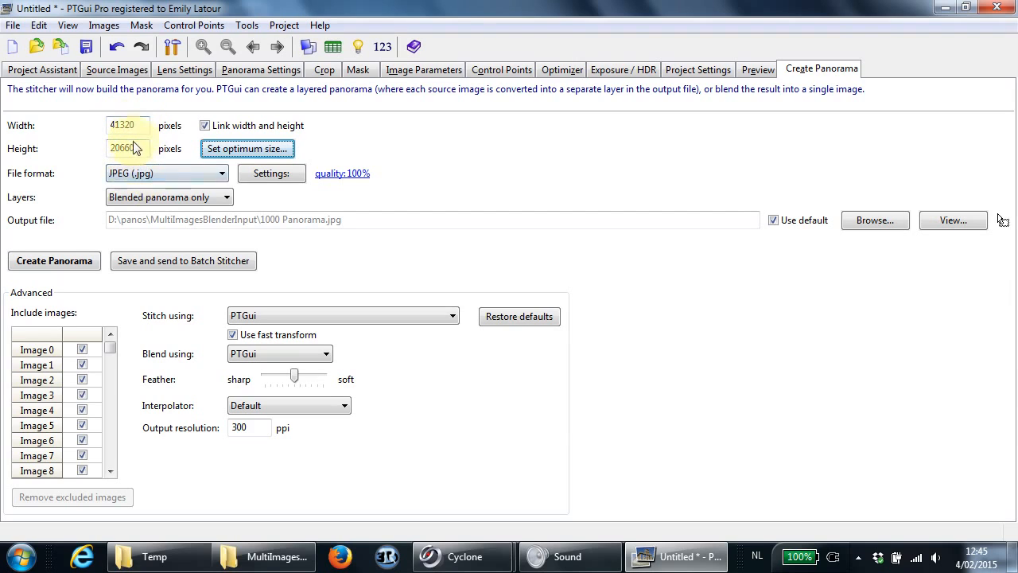
# - Create the blended panorama as a TIFF file with a width of 10000 pixels
pyautogui.moveTo(137, 125); pyautogui.dragTo(111, 125)
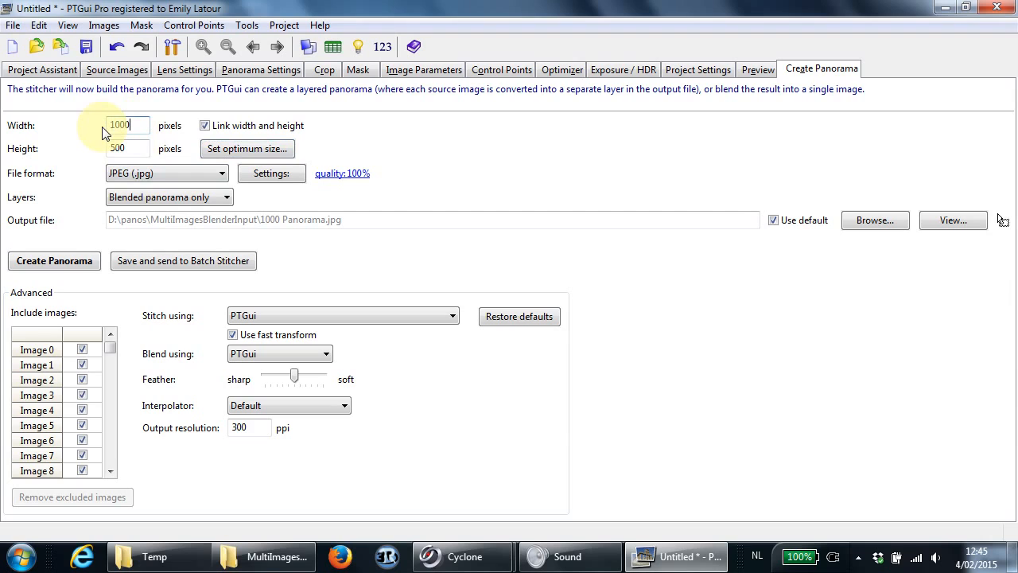
pyautogui.click(159, 175)
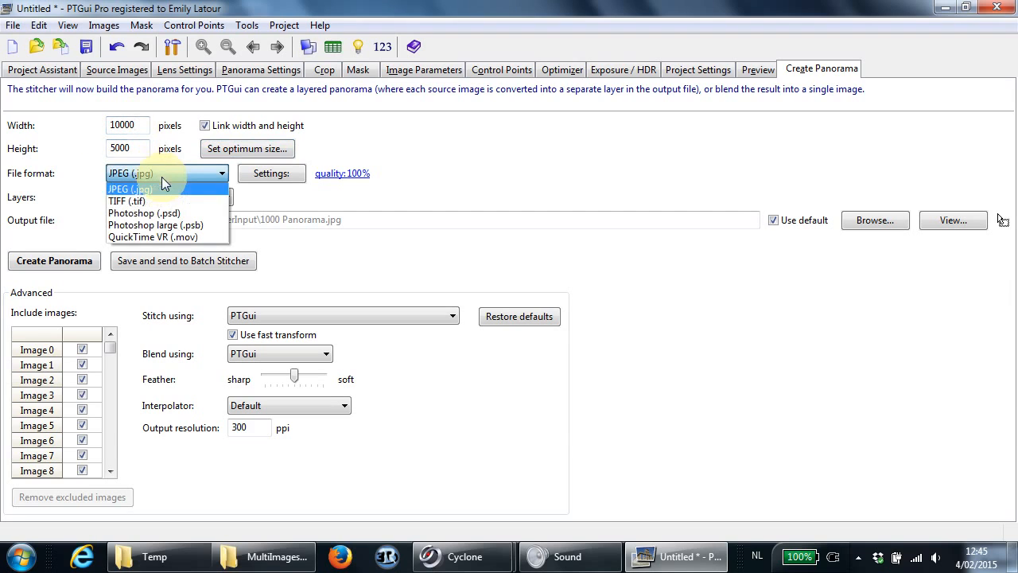
pyautogui.click(139, 195)
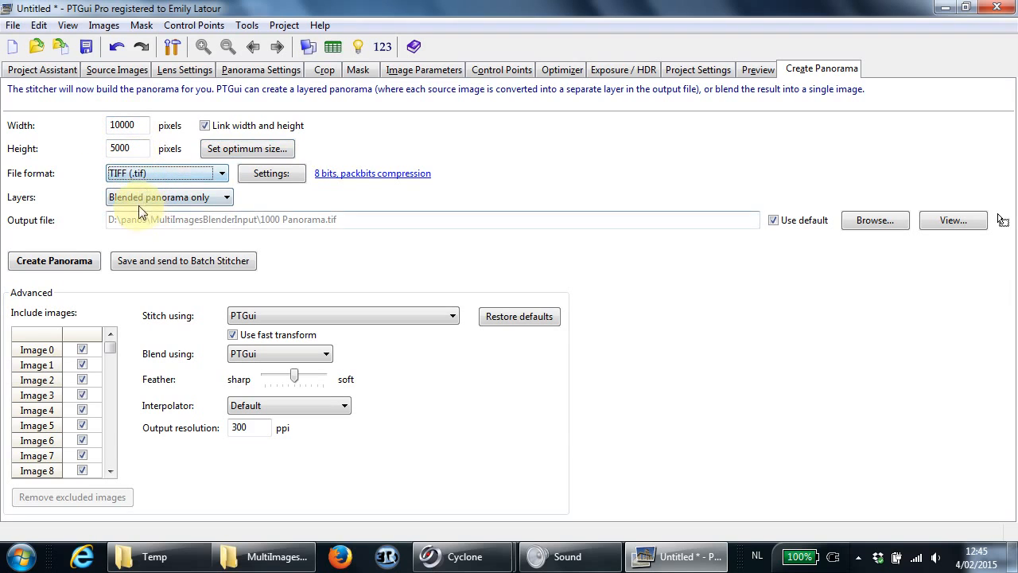
pyautogui.click(75, 260)
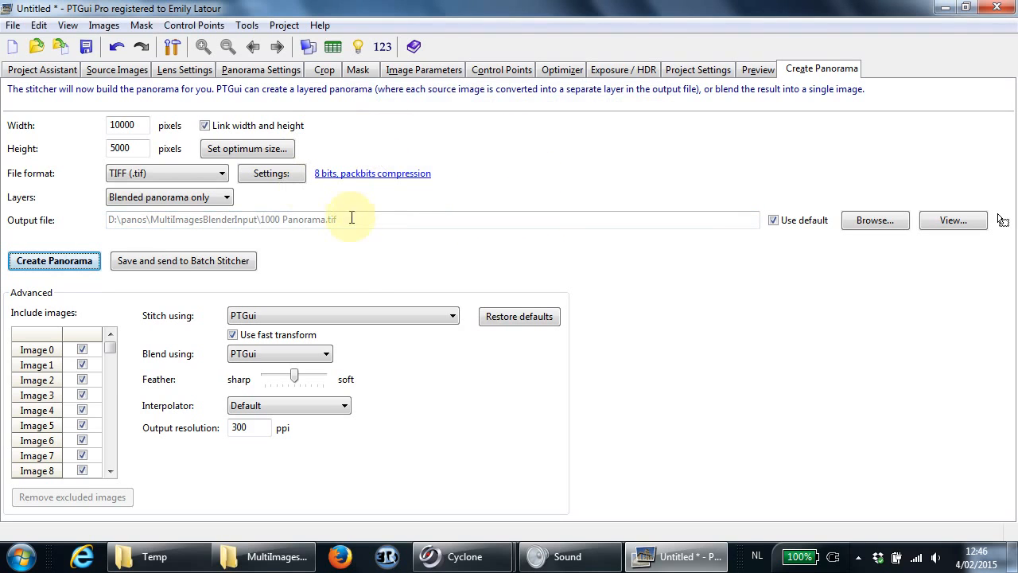
# - Switch to the MultiImagesBlenderInput folder and open 1000 Panorama.tif in the image viewer
pyautogui.click(253, 562)
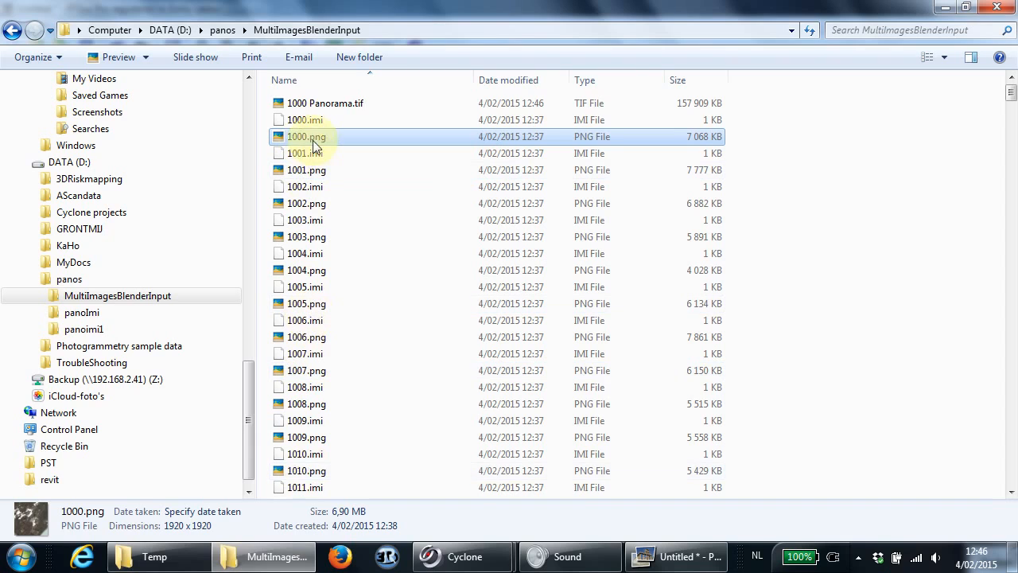
pyautogui.click(335, 105)
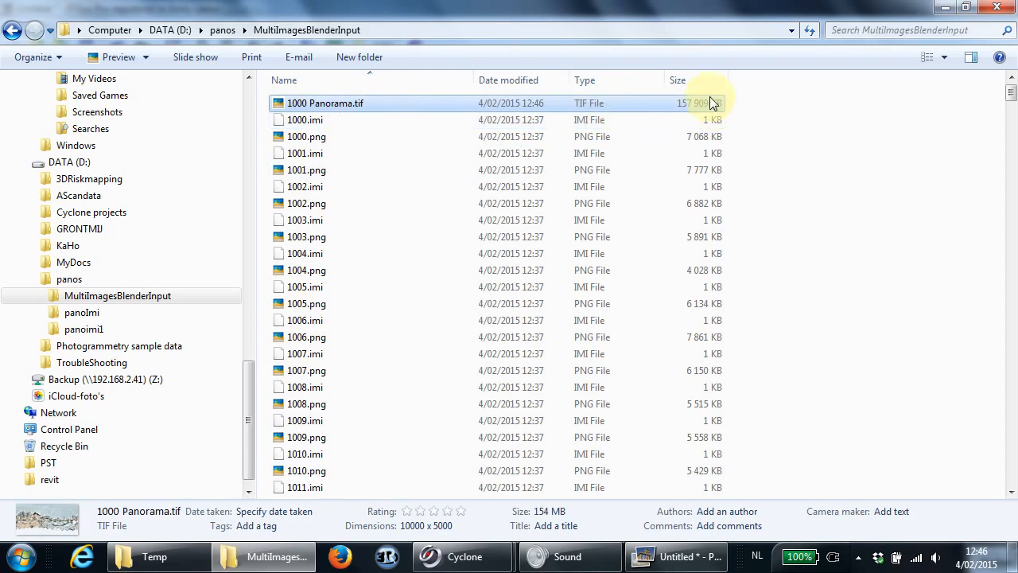
pyautogui.doubleClick(323, 108)
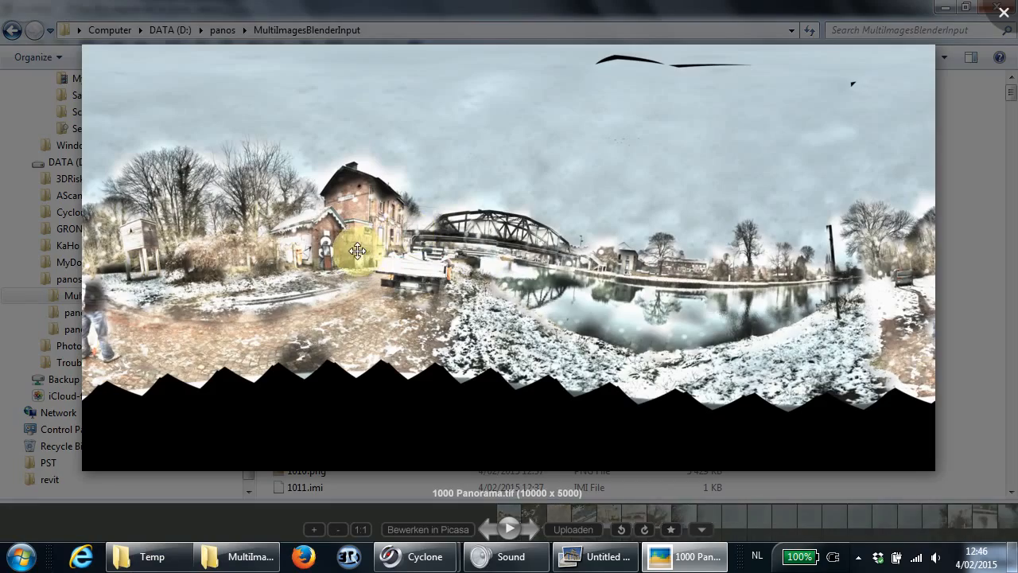
# - Examine the stitched panorama up close around the brick building, truck, bridge and canal banks for blending quality
pyautogui.scroll(8, 357, 251)
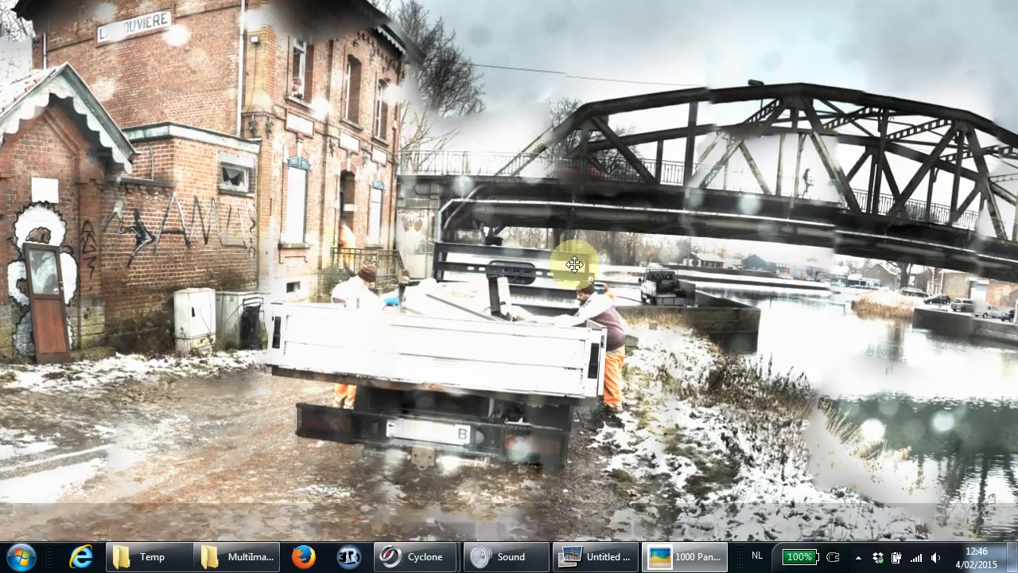
pyautogui.scroll(6, 574, 264)
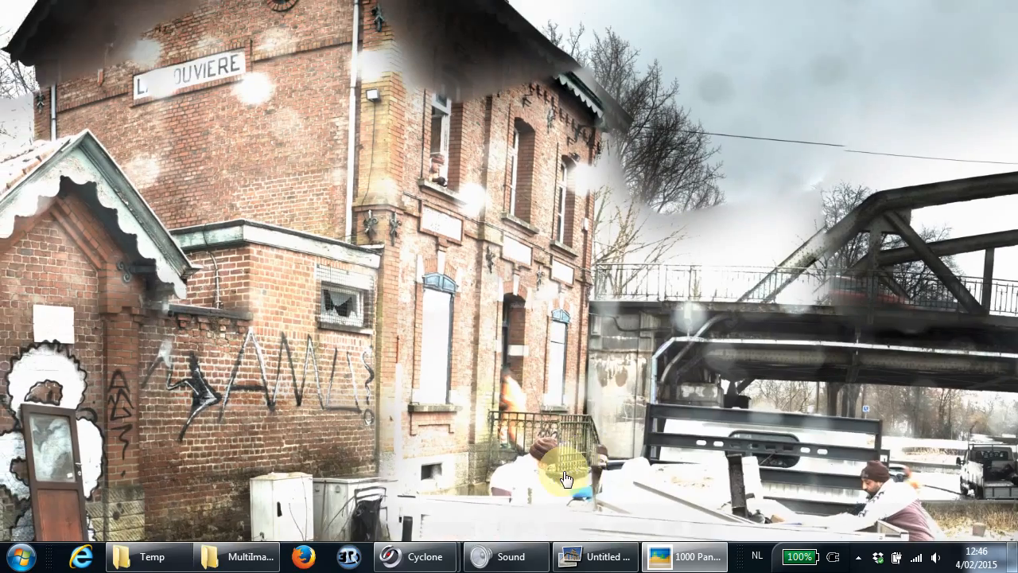
pyautogui.moveTo(566, 478); pyautogui.dragTo(254, 95)
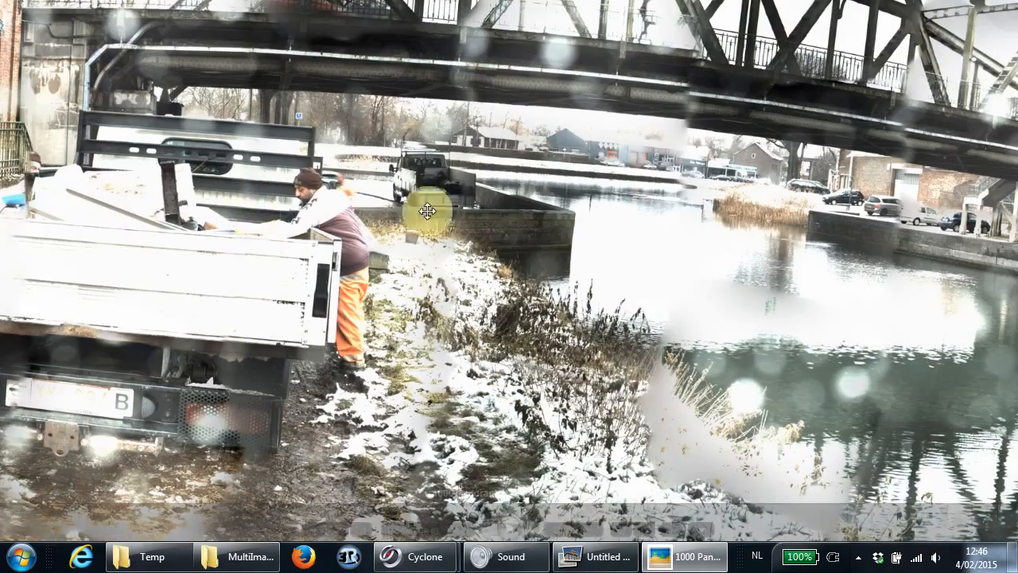
pyautogui.moveTo(549, 267); pyautogui.dragTo(644, 362)
pyautogui.scroll(-2, 581, 272)
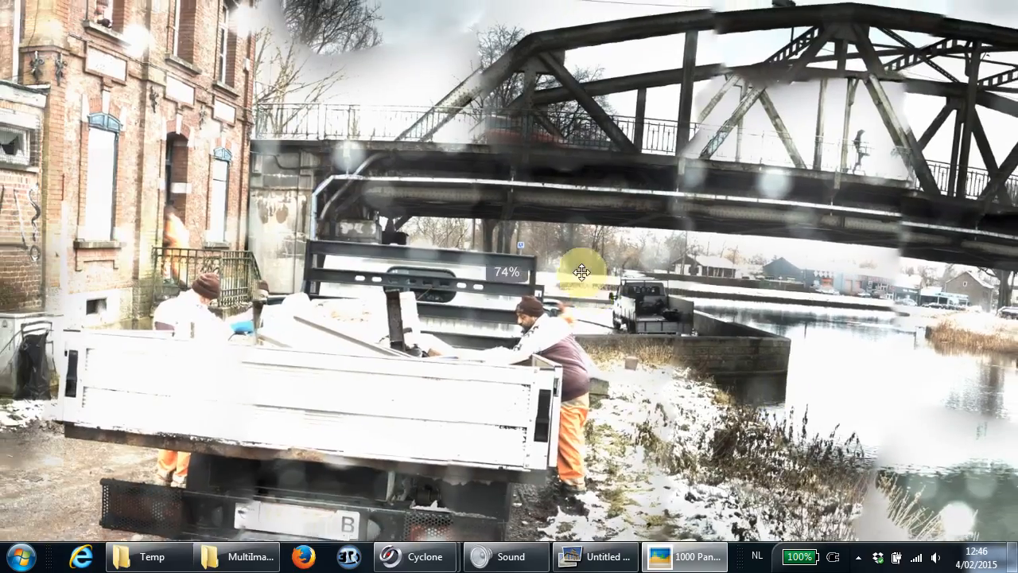
pyautogui.scroll(-3, 581, 272)
pyautogui.moveTo(671, 272); pyautogui.dragTo(334, 204)
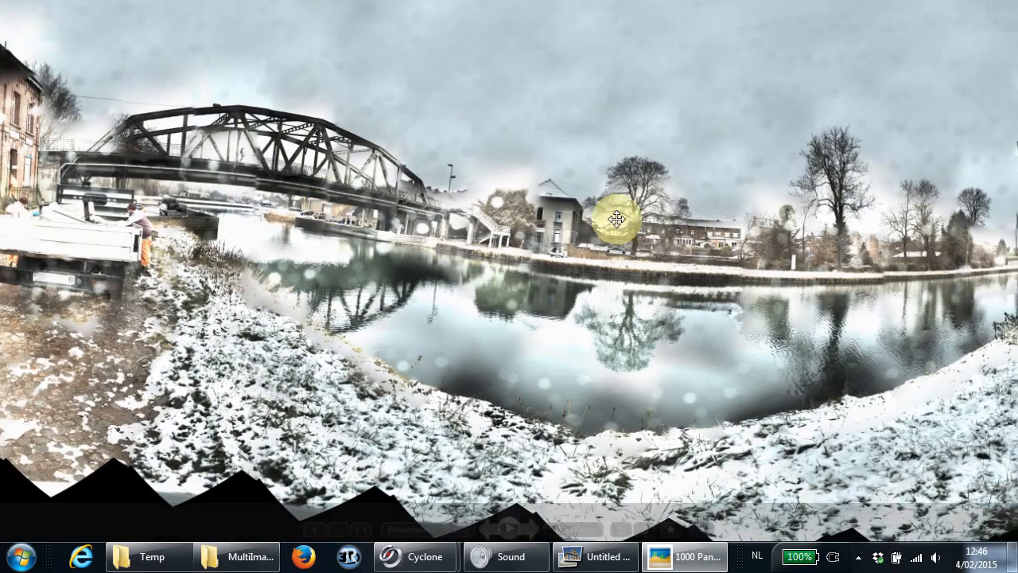
pyautogui.moveTo(616, 219); pyautogui.dragTo(541, 228)
pyautogui.moveTo(488, 283); pyautogui.dragTo(326, 203)
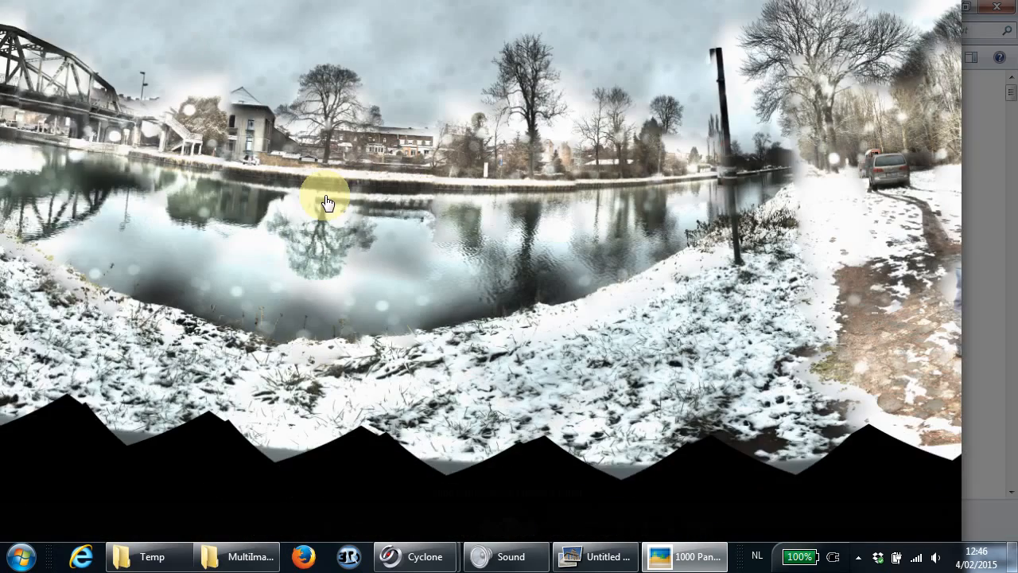